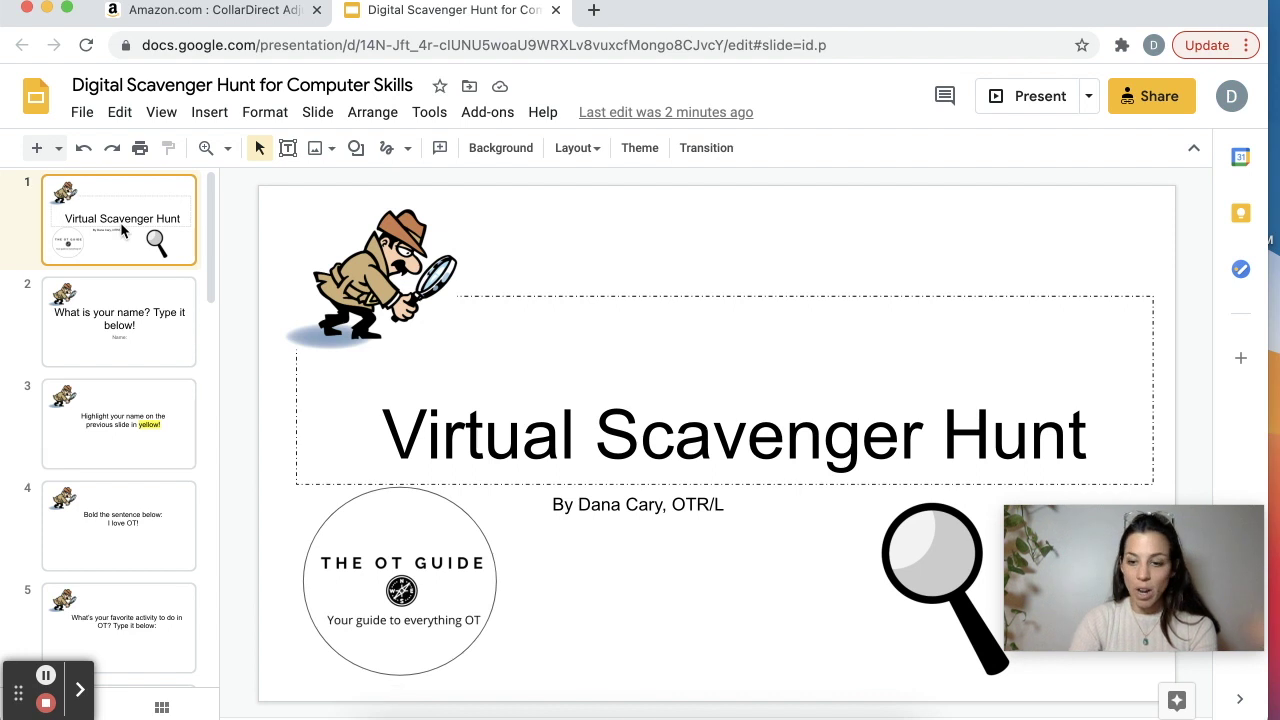
- Go to slide 3, select the word 'slide', and show the highlight colours without applying one
key(Down)
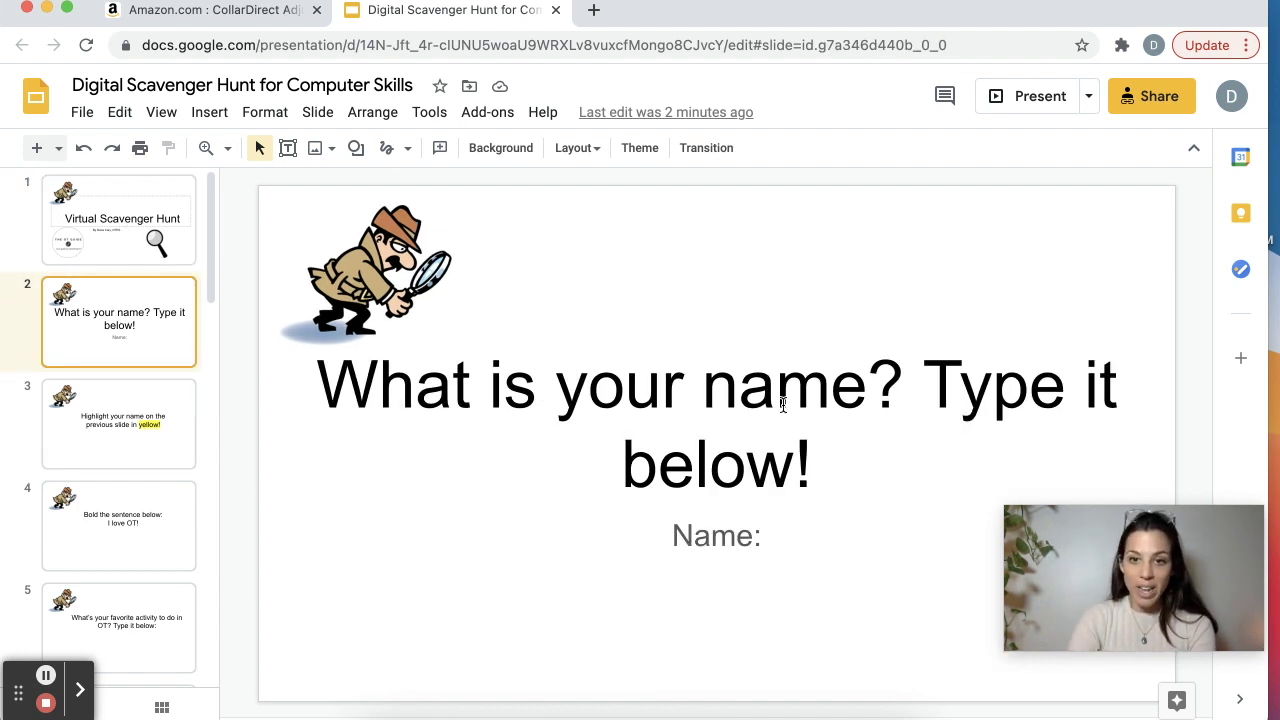
click(161, 423)
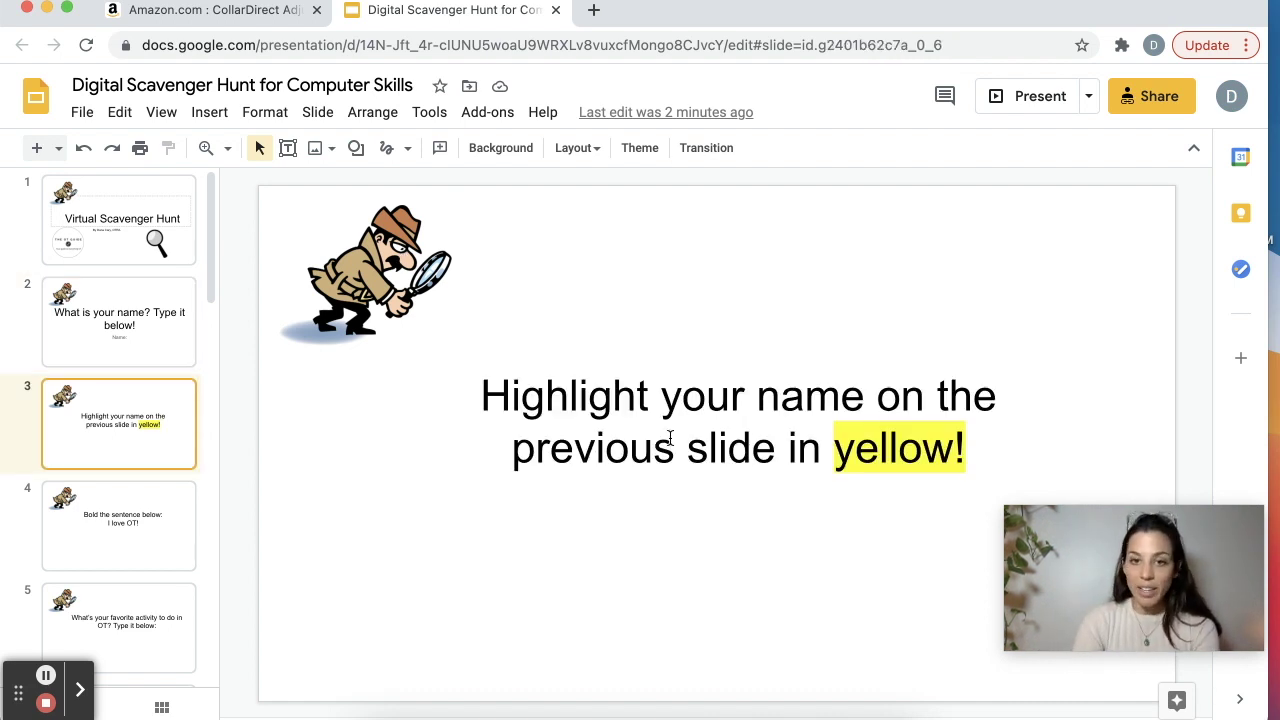
click(872, 490)
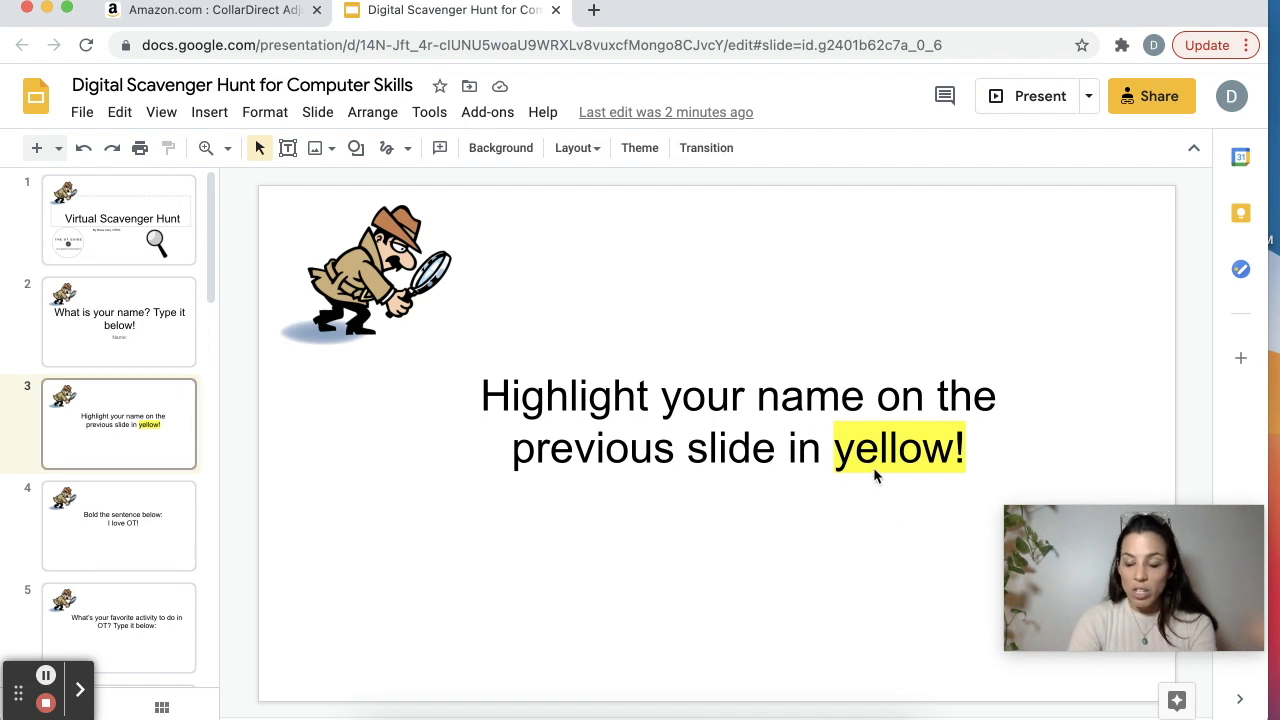
click(782, 463)
drag(776, 455, 687, 457)
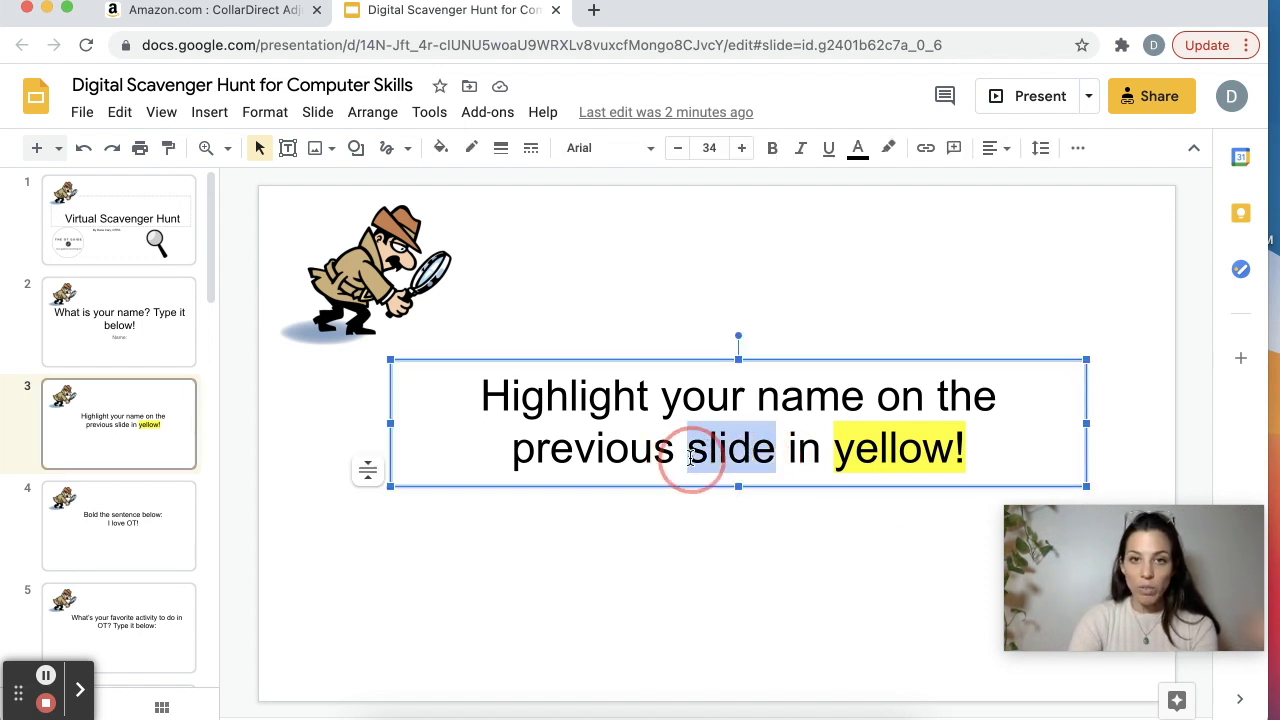
click(893, 148)
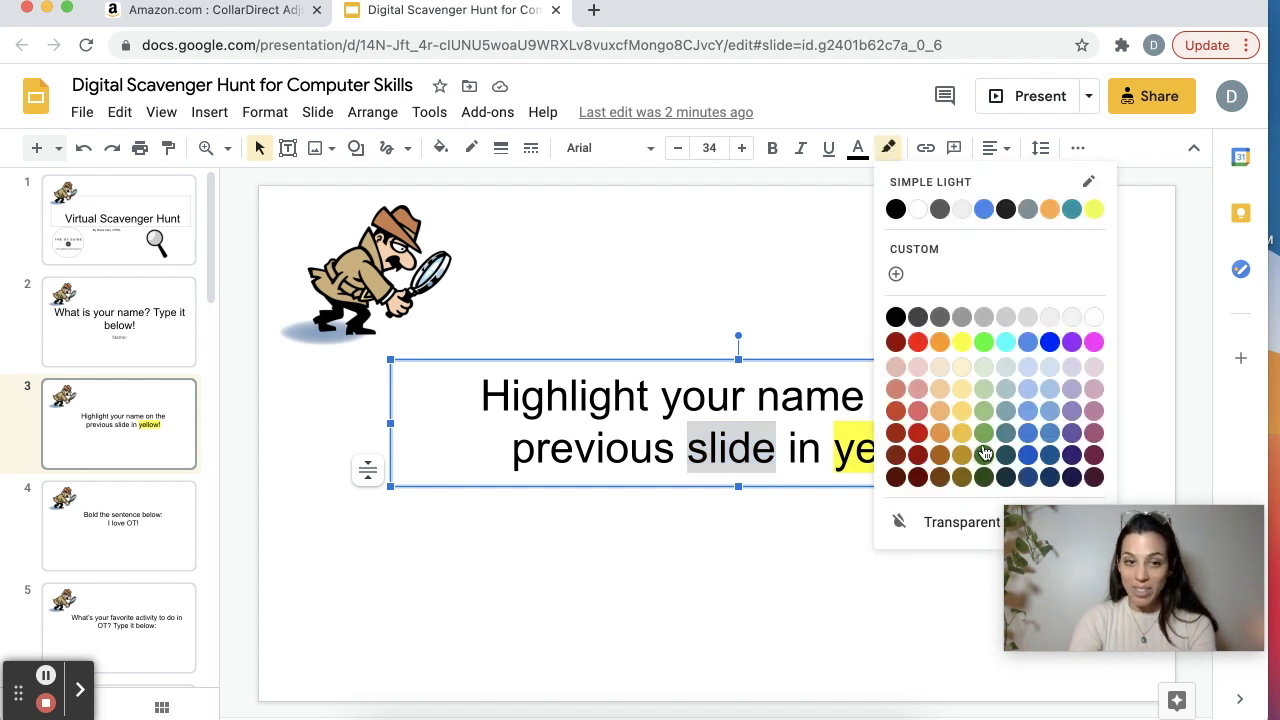
click(127, 436)
- Select the sentence 'I love OT!' on slide 4, then advance through slides 5 to 8
key(Down)
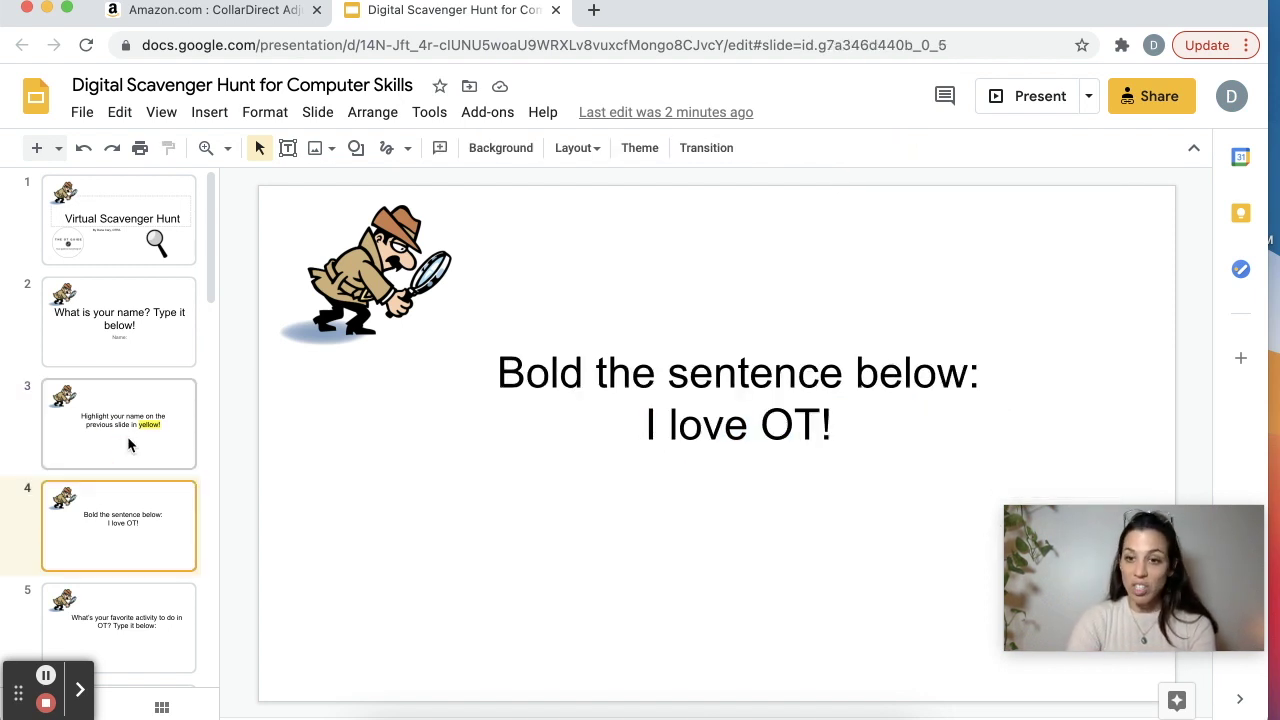
click(731, 424)
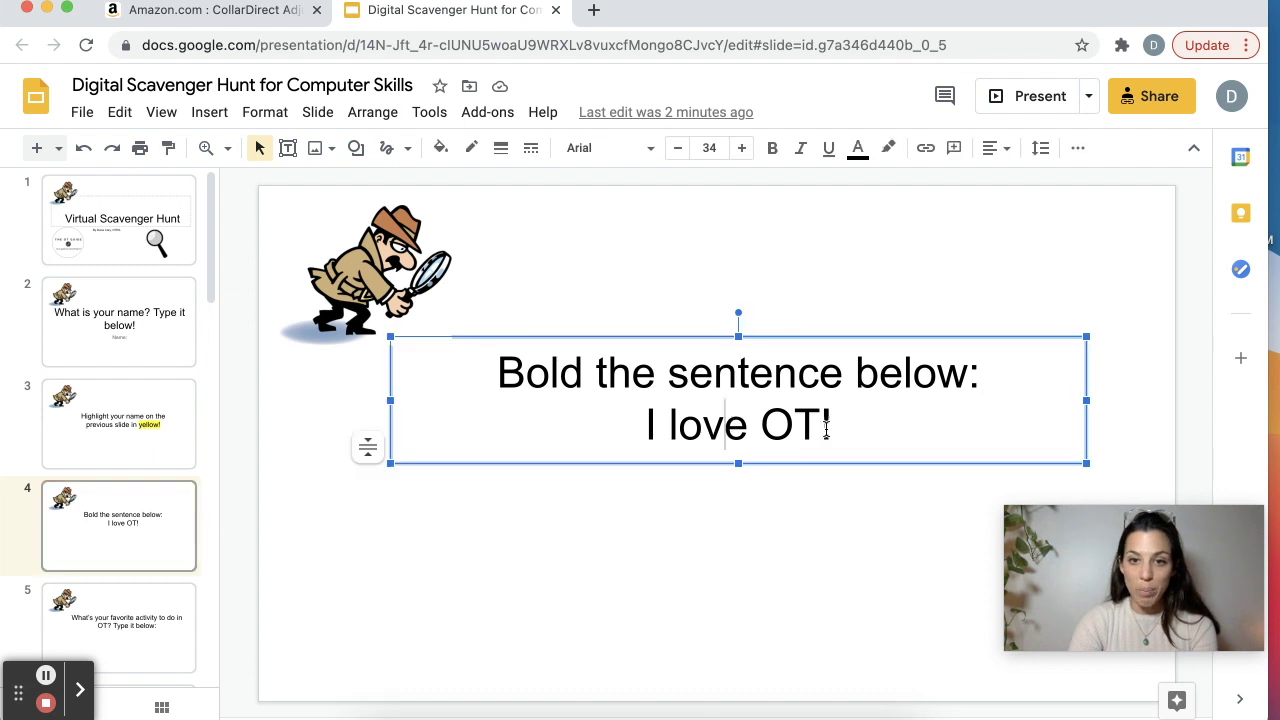
drag(827, 428, 649, 423)
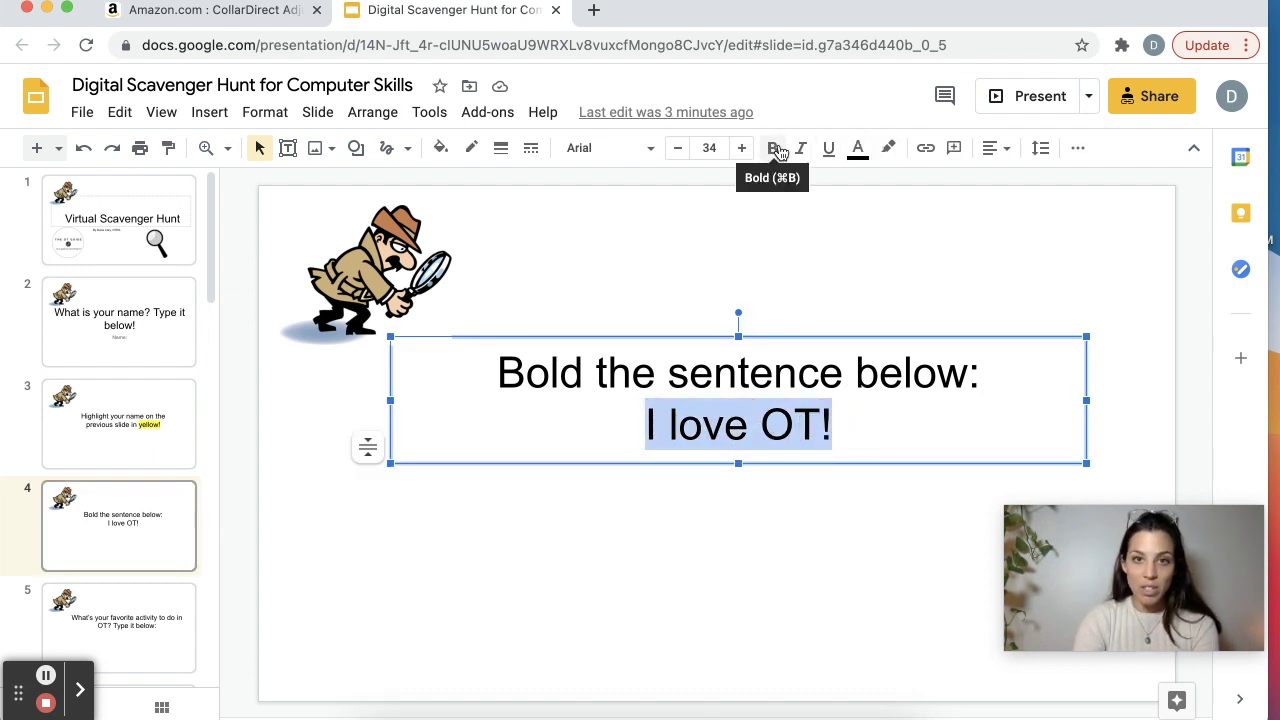
scroll(116, 520, down, 2)
click(116, 525)
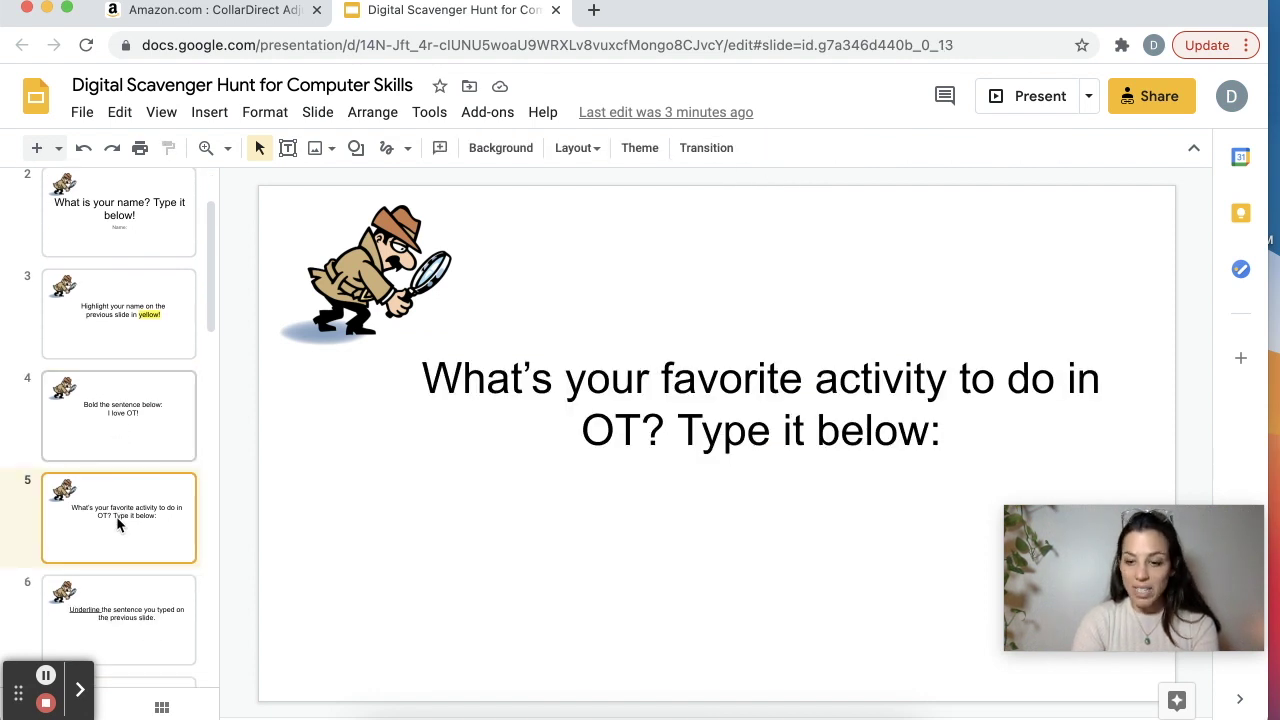
key(Down)
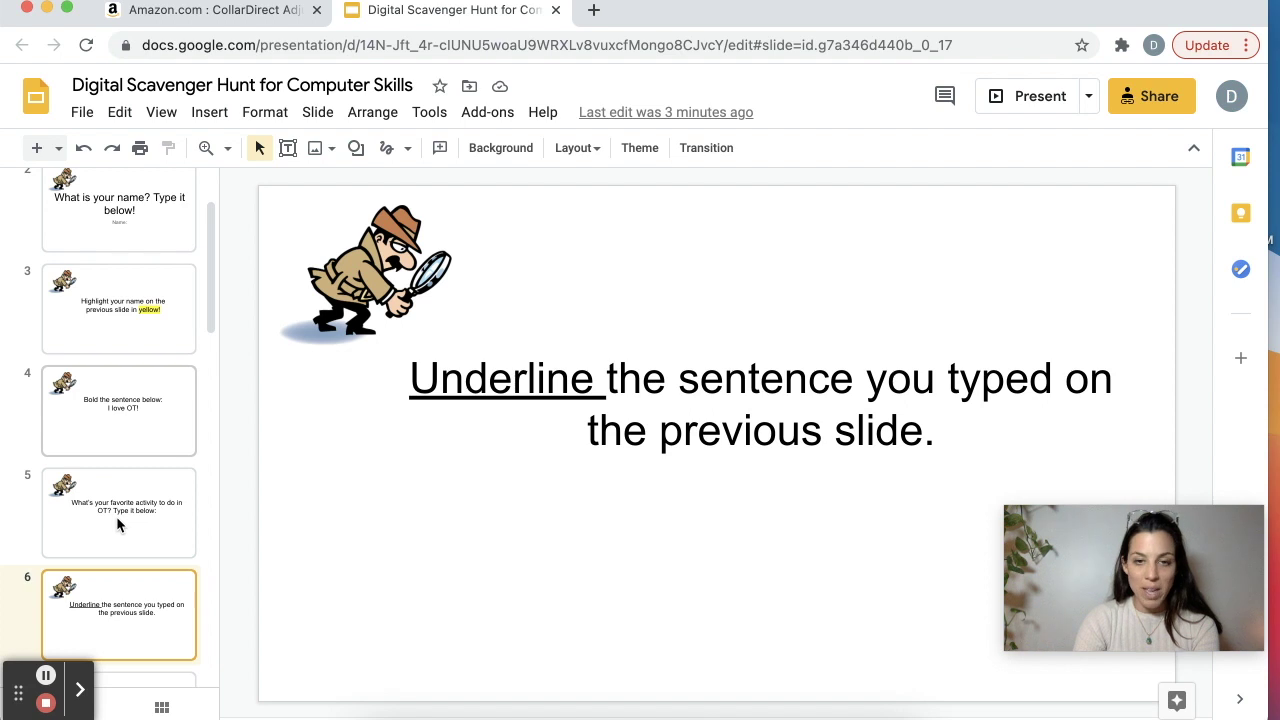
key(Down)
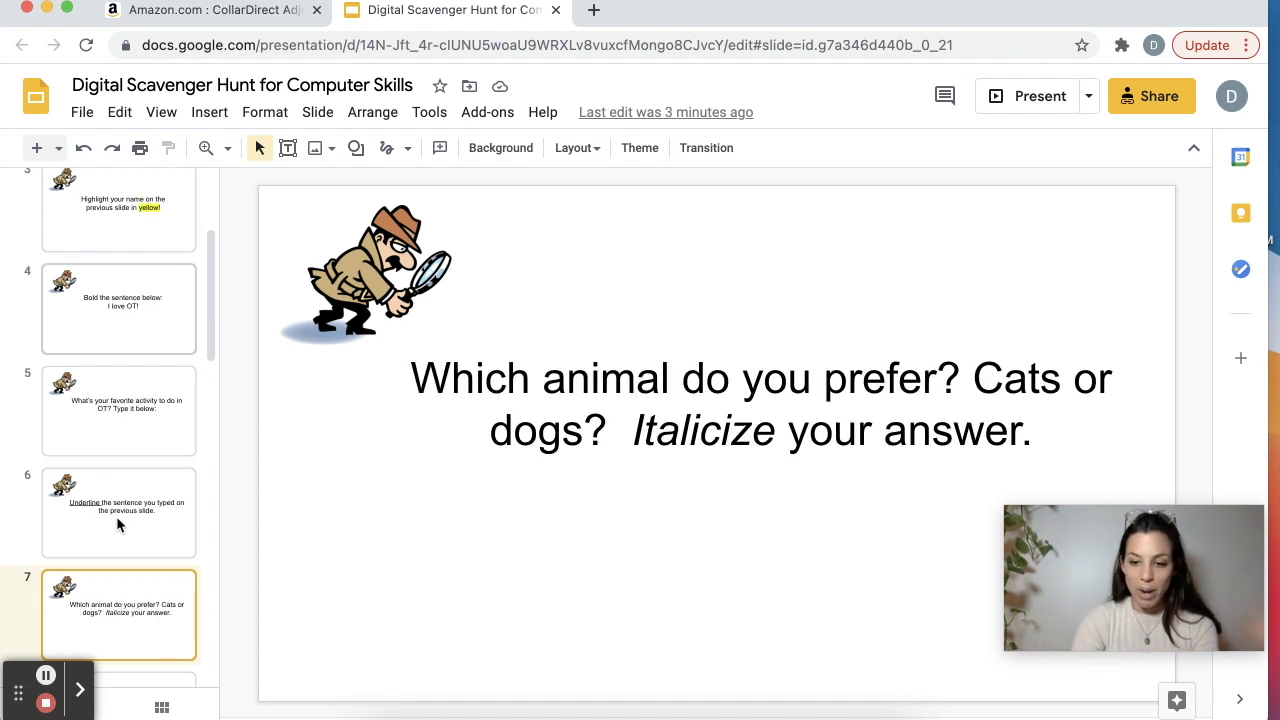
key(Down)
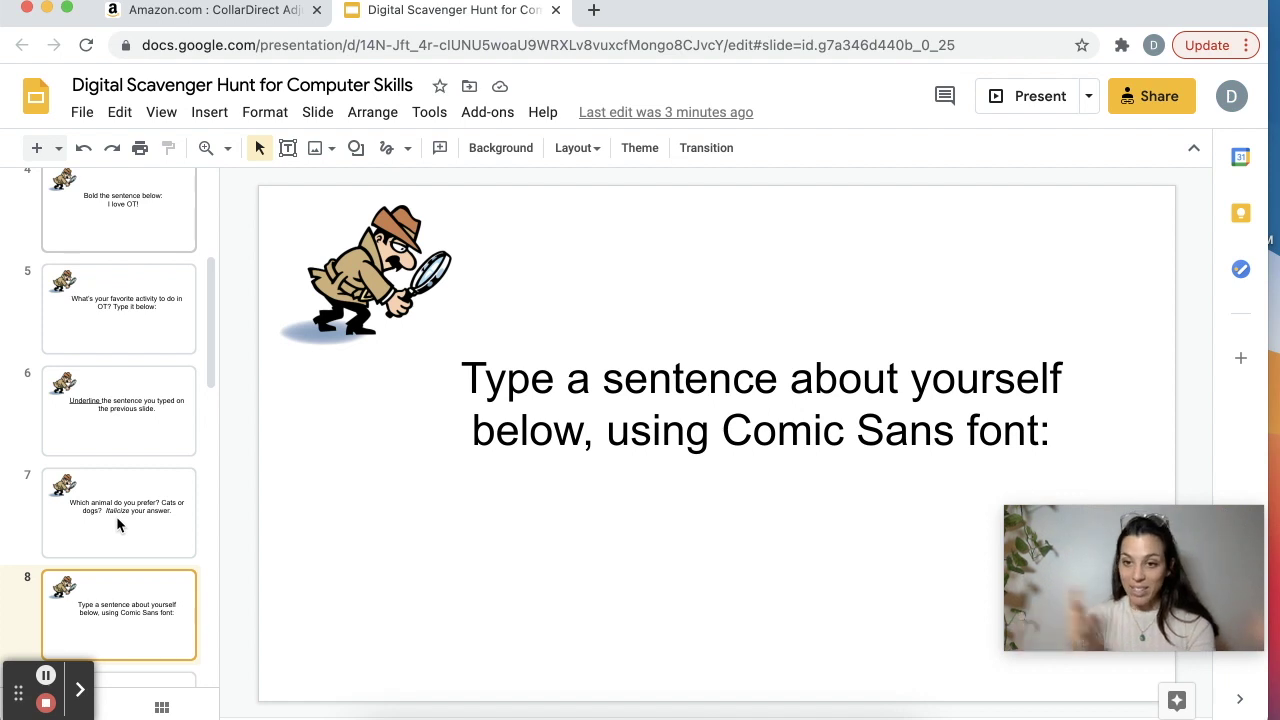
- On slide 8, select the 'below, using Comic Sans font:' line and view the font list, then advance to slide 11
scroll(116, 516, down, 1)
click(1067, 441)
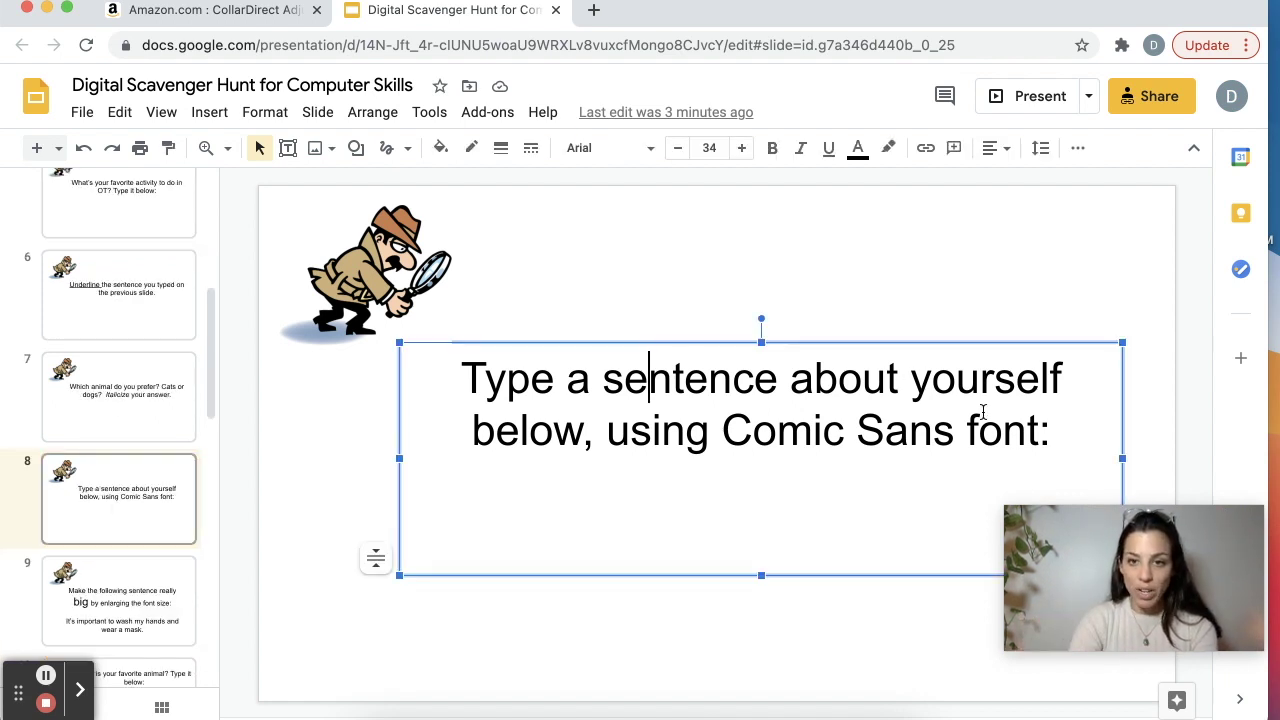
drag(1067, 441, 477, 444)
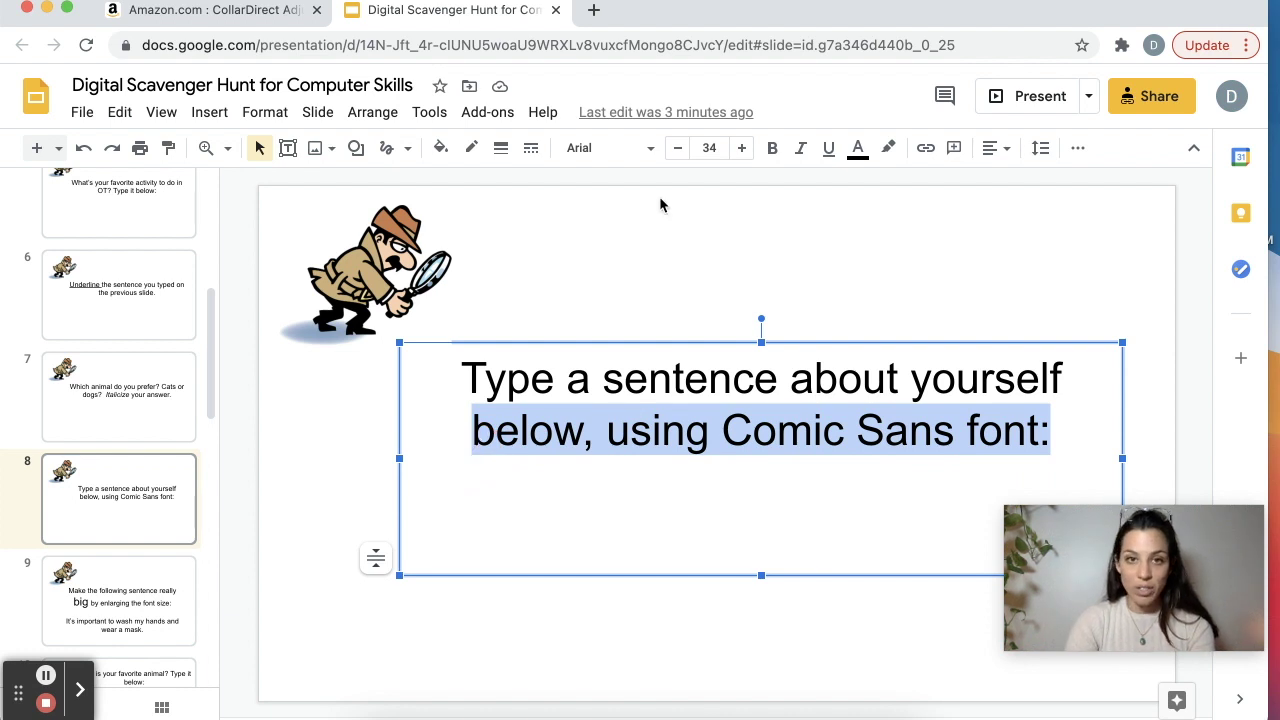
click(646, 149)
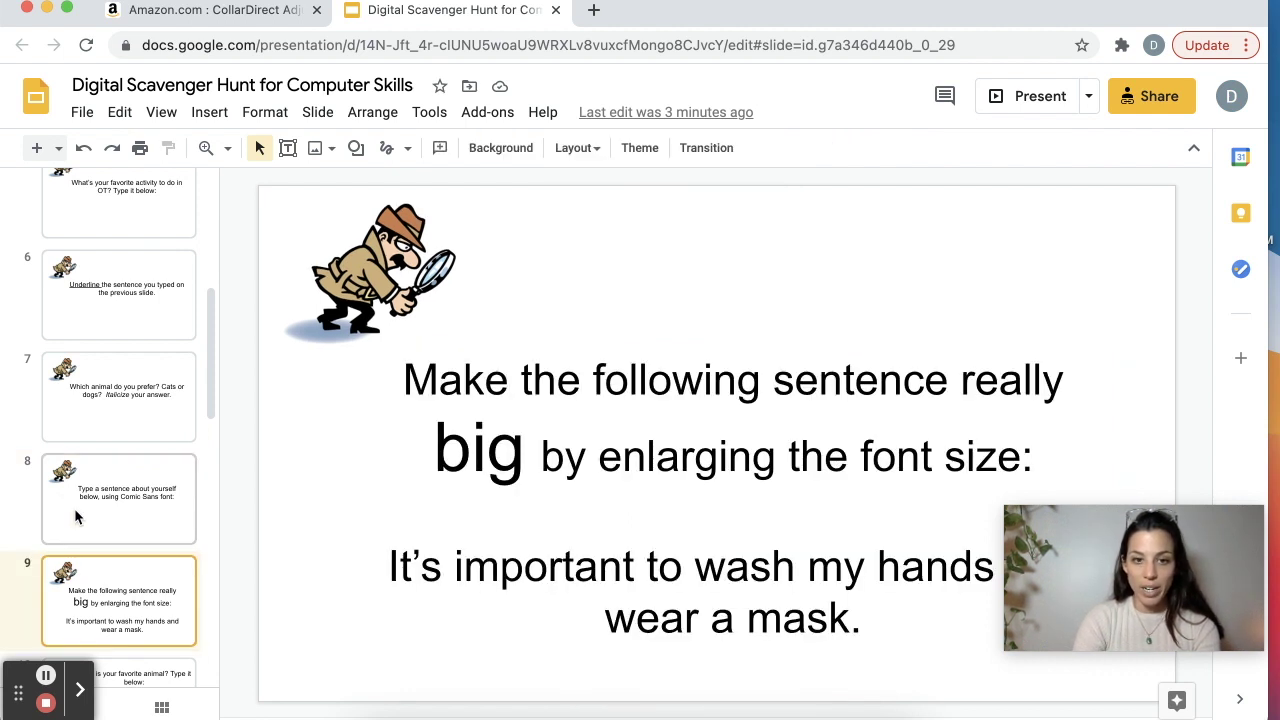
key(Down)
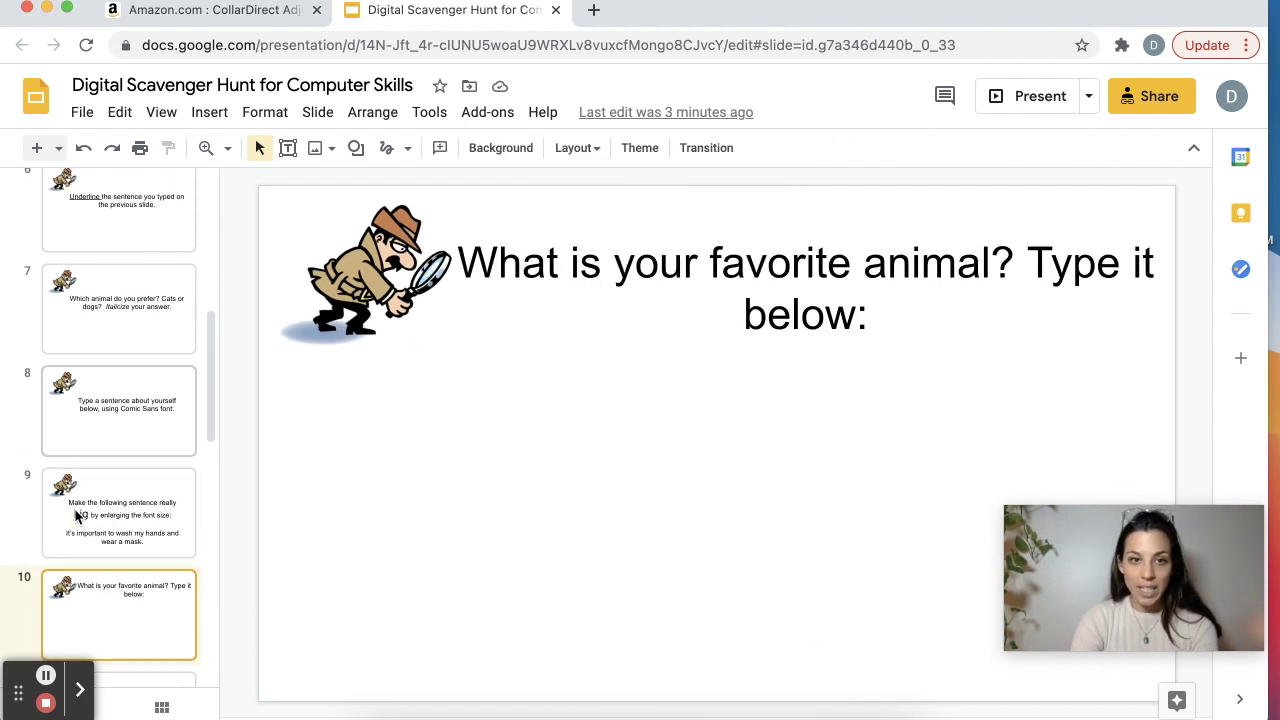
key(Down)
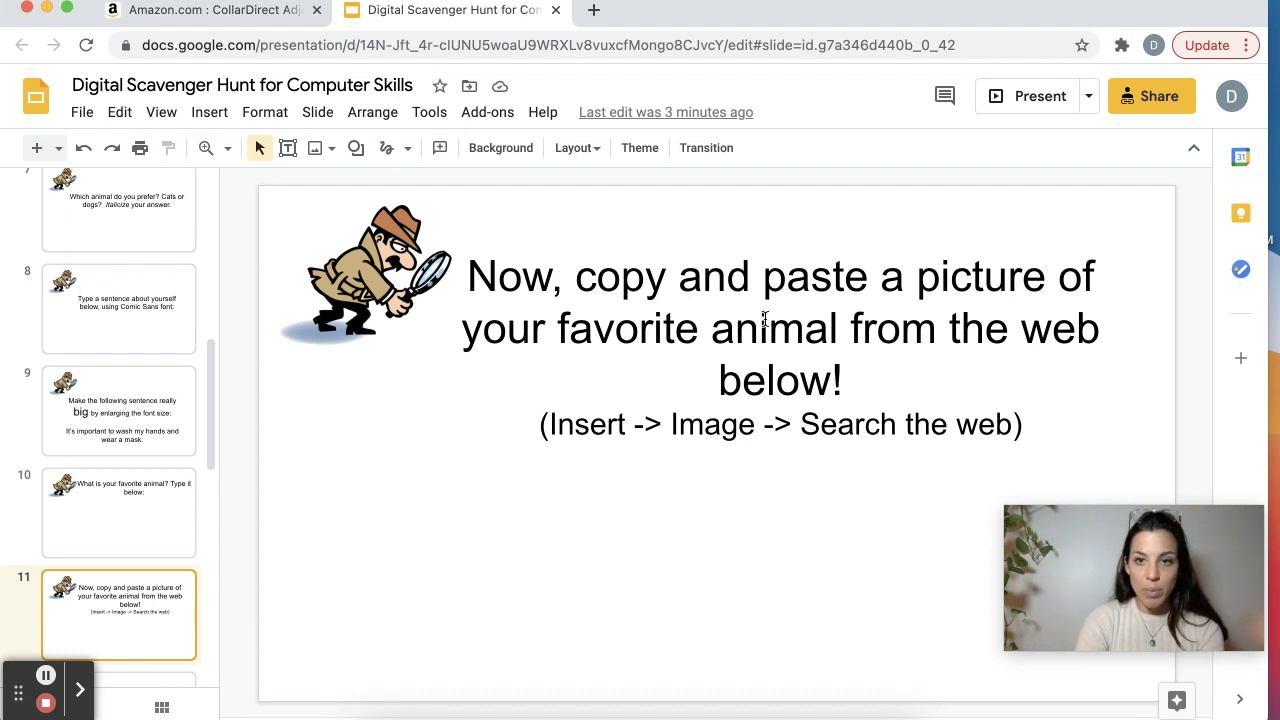
- Insert a web-searched 'dog' photo on slide 11, shrink it into the bottom-left, then go to slide 12
click(209, 112)
mouse_move(240, 148)
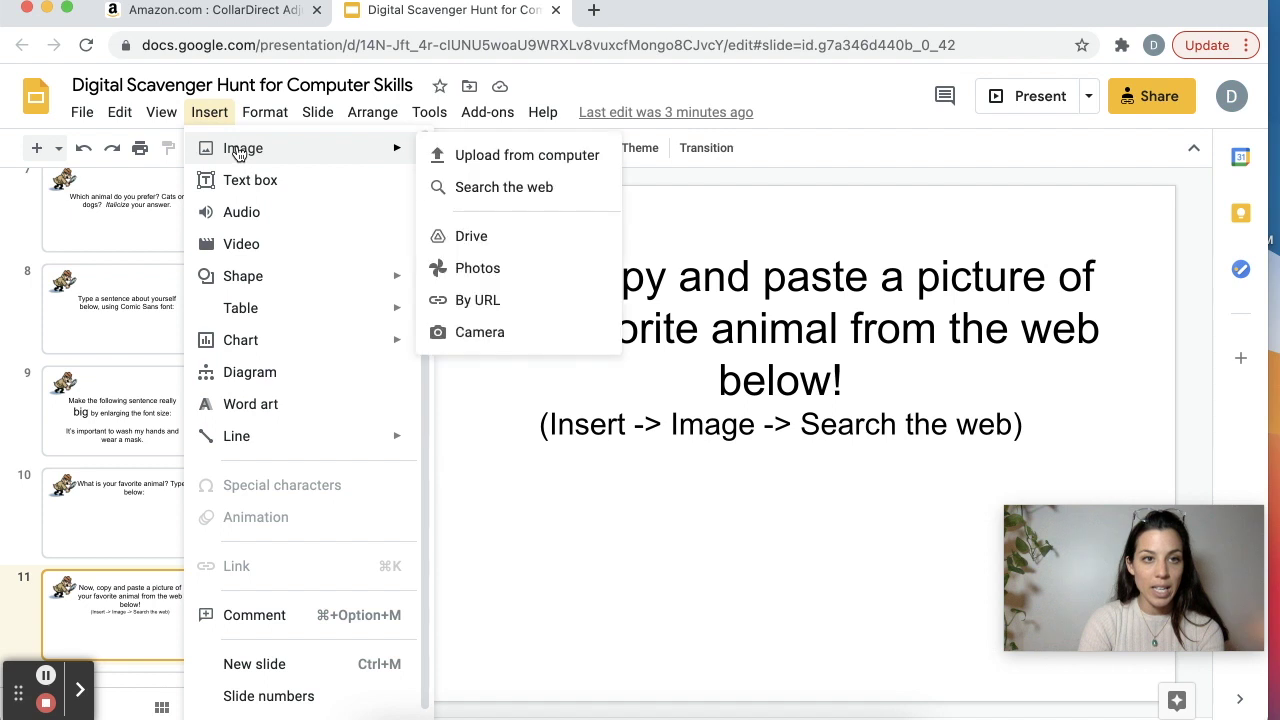
click(497, 190)
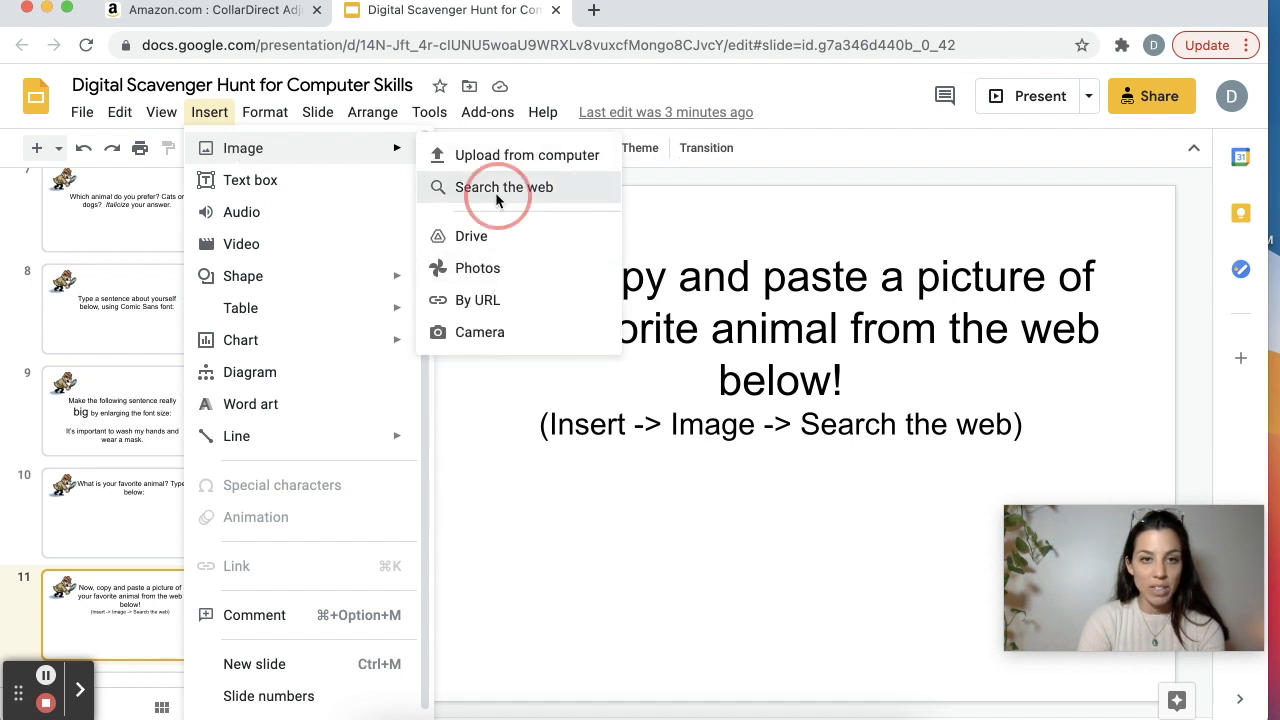
text(dog)
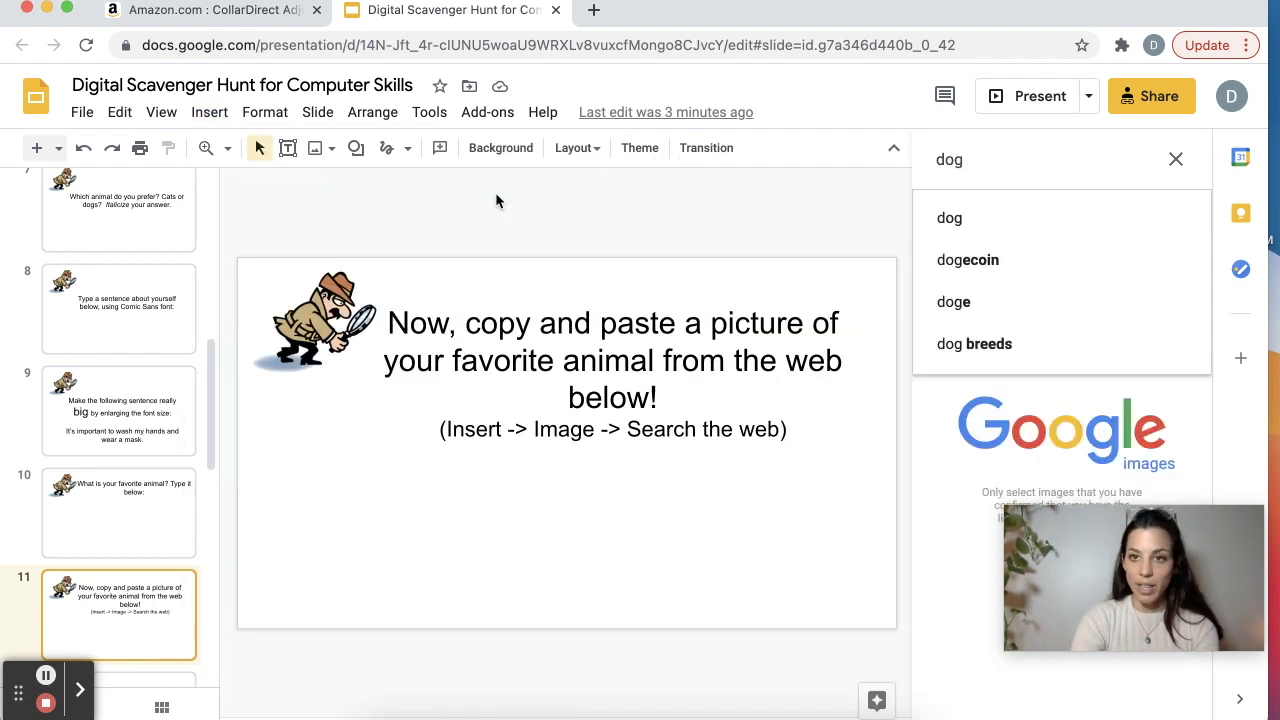
key(Return)
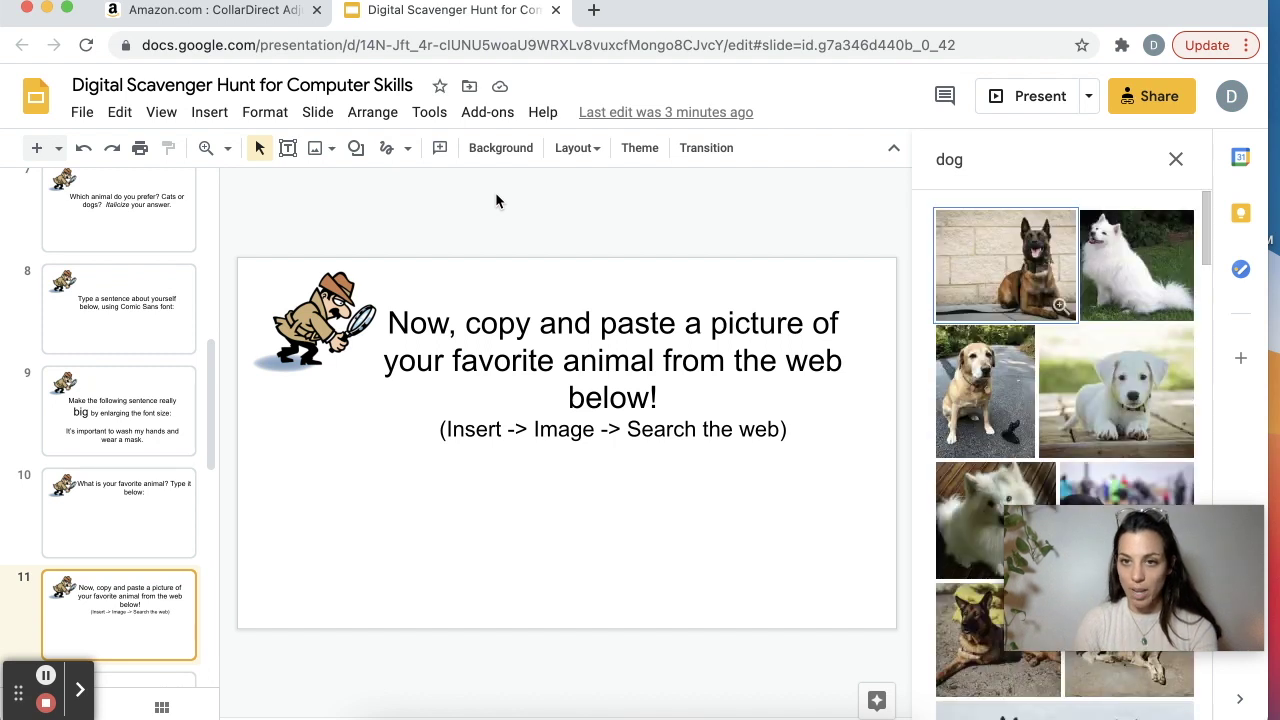
double_click(1118, 392)
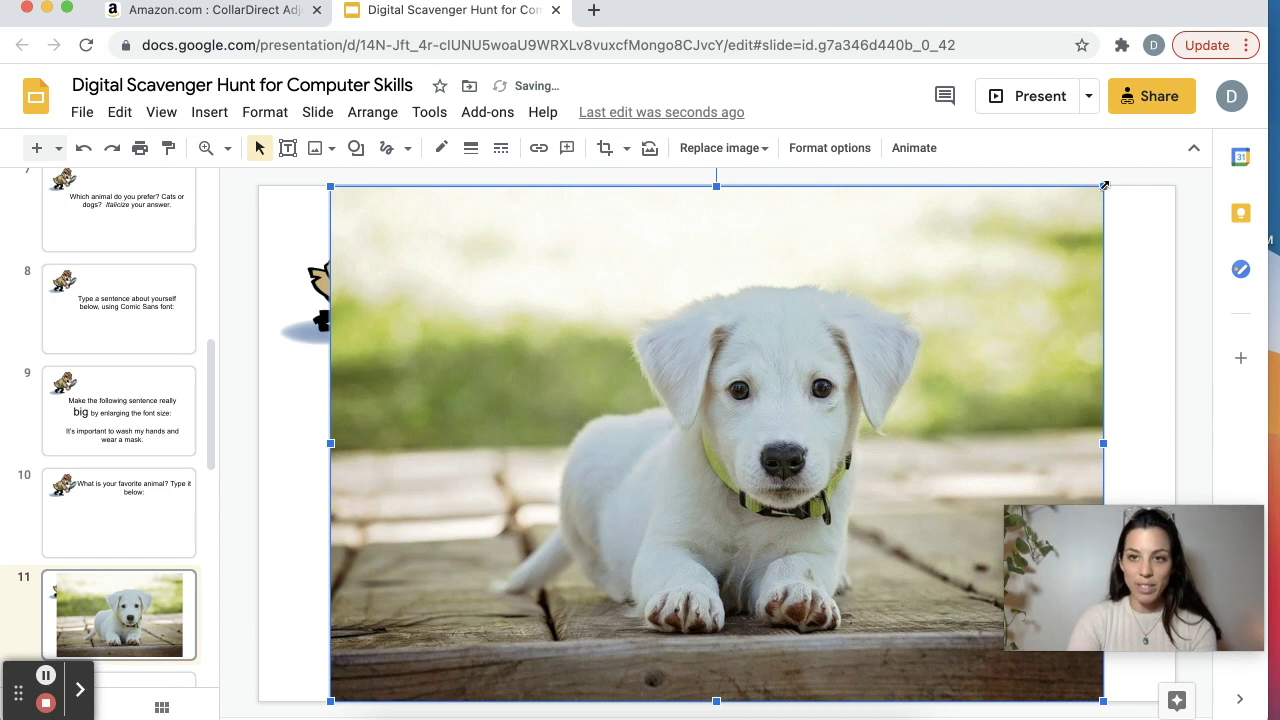
drag(1104, 186, 645, 536)
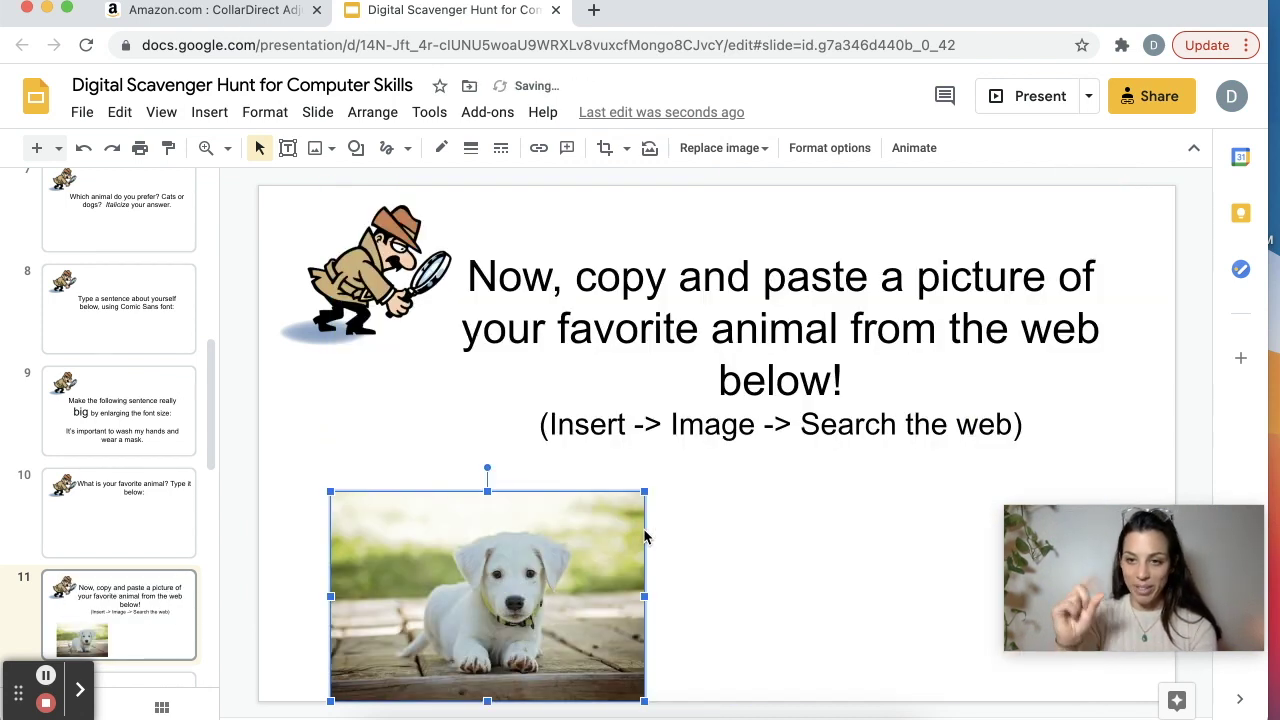
click(170, 597)
key(Down)
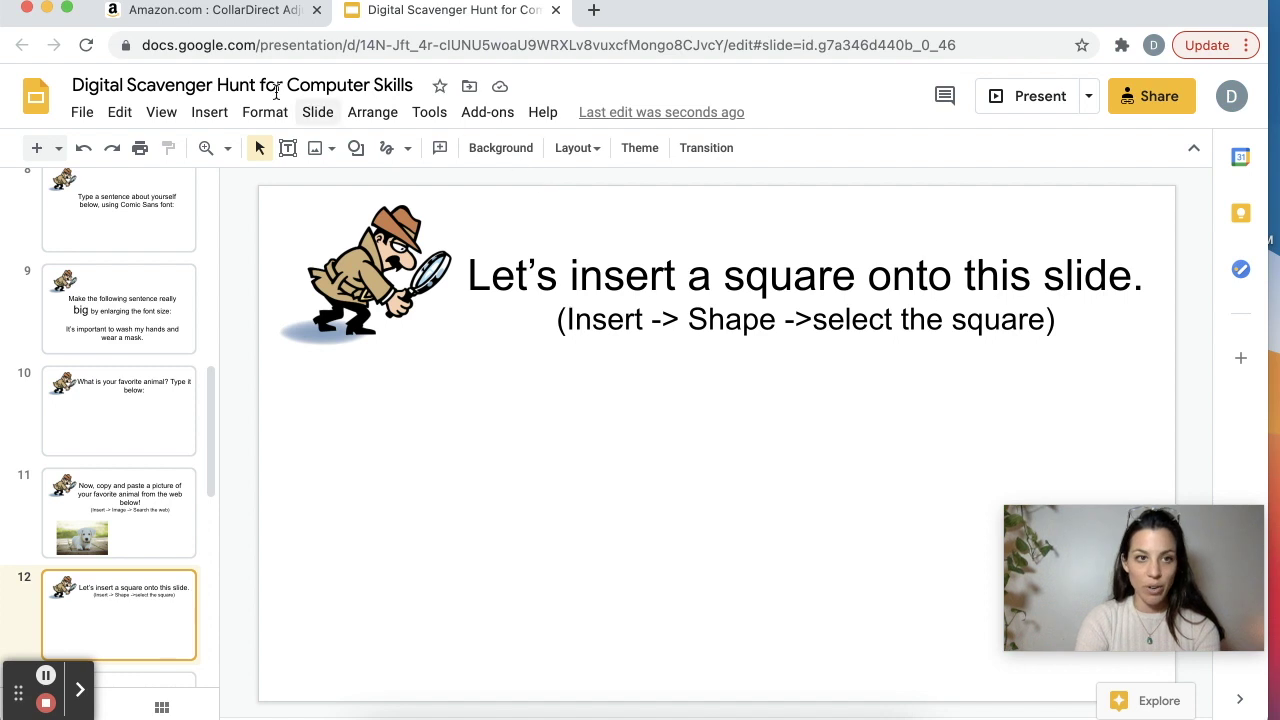
- Draw a square near the middle of slide 12, then go to slide 13
click(213, 114)
mouse_move(272, 277)
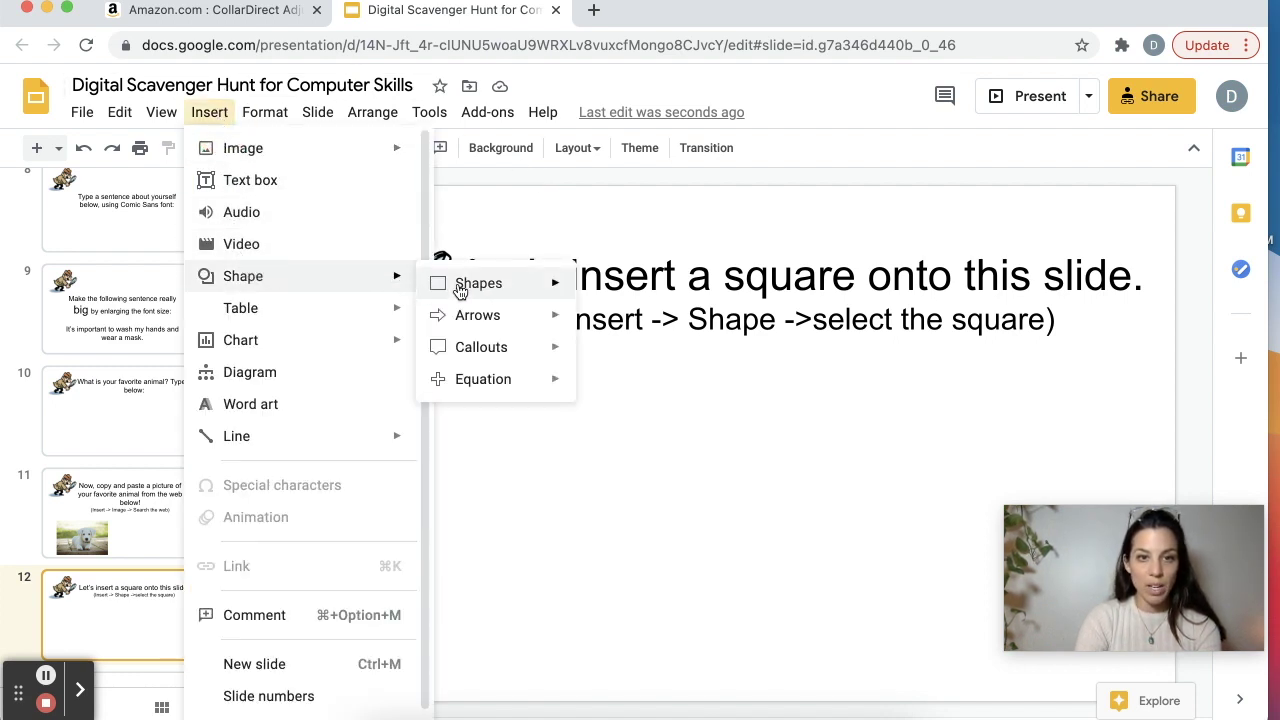
mouse_move(457, 286)
click(585, 287)
mouse_move(471, 450)
mouse_down()
mouse_move(577, 571)
mouse_move(640, 605)
mouse_up()
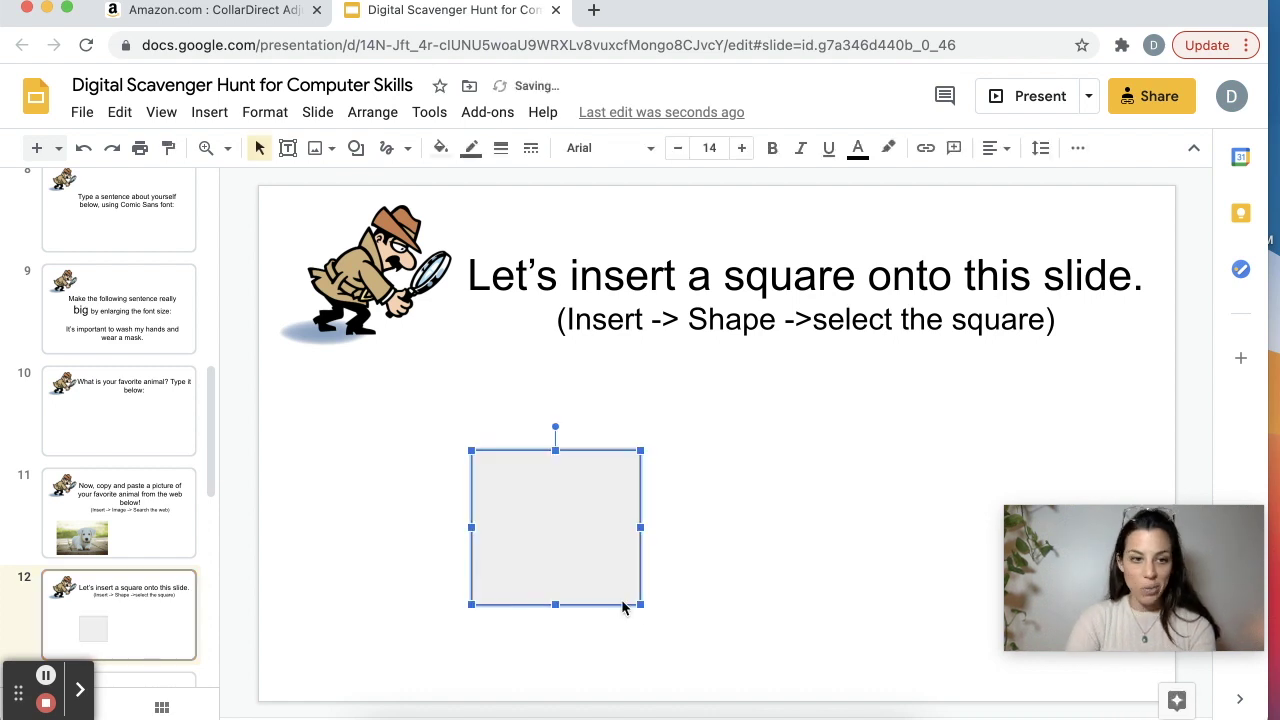
scroll(152, 596, down, 4)
click(122, 513)
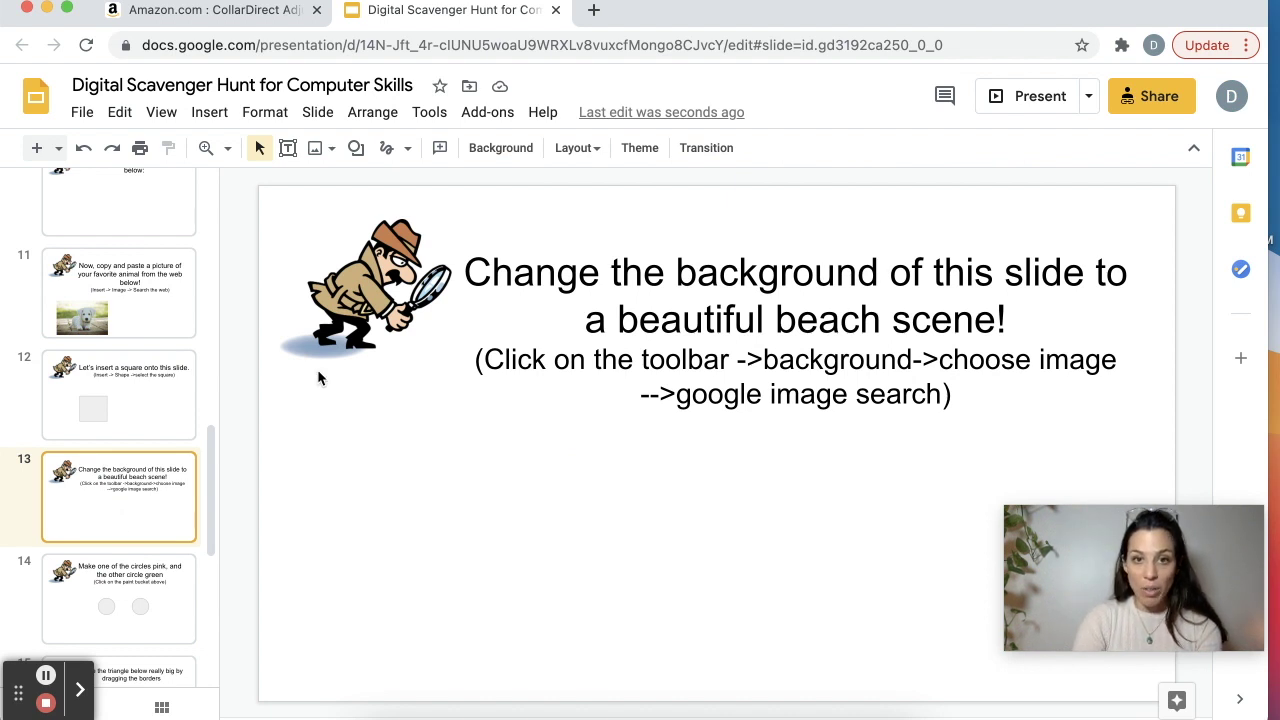
- Set slide 13's background to the palm-tree photo from a 'beach' web image search
click(503, 149)
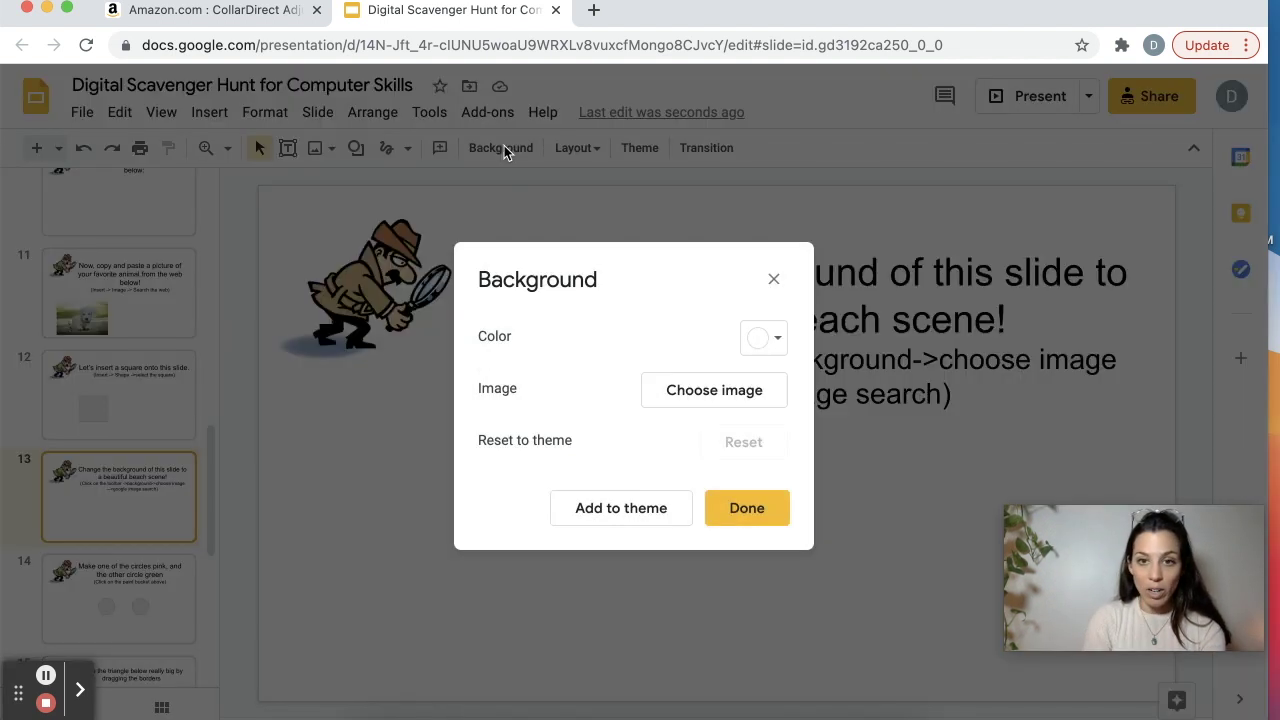
click(745, 410)
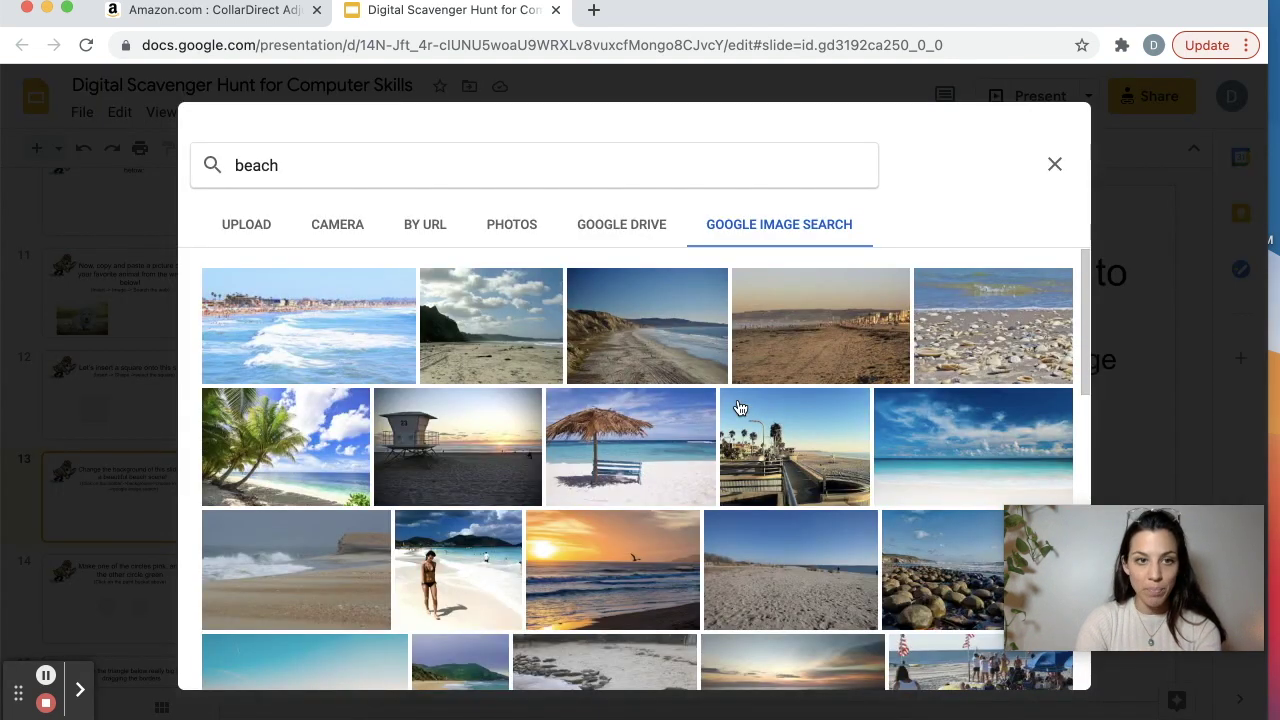
click(320, 158)
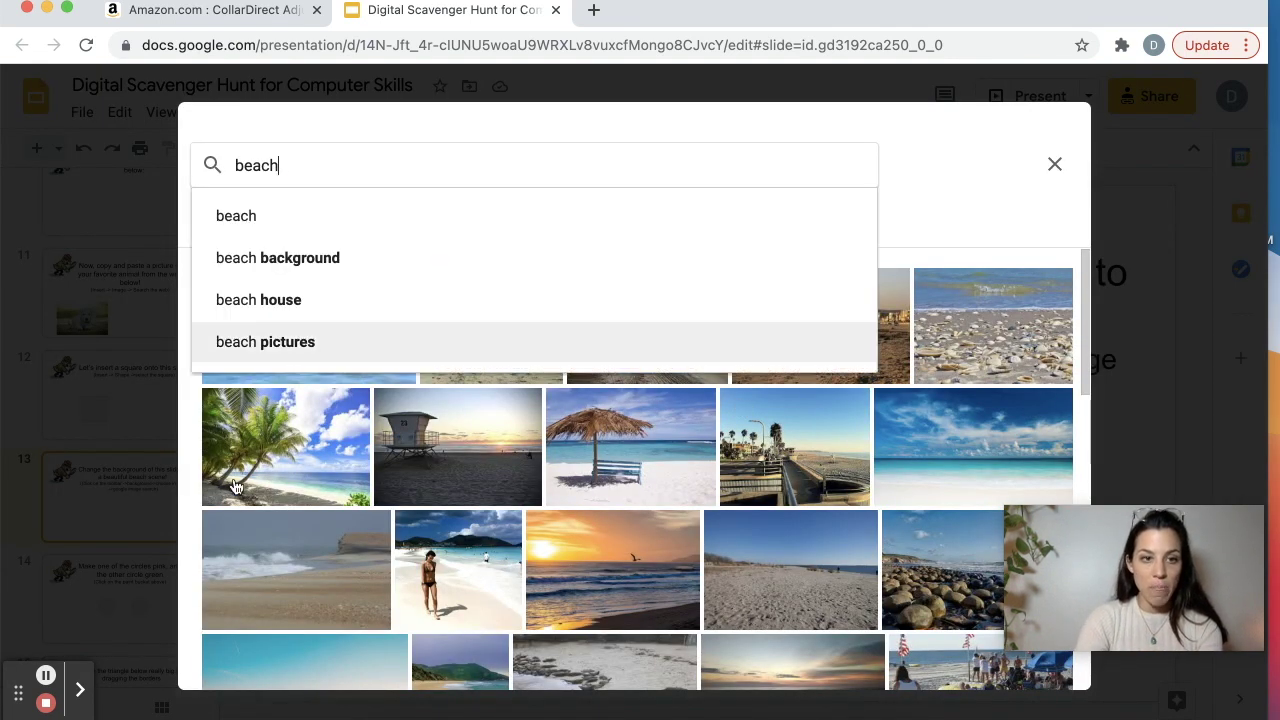
click(262, 460)
click(262, 460)
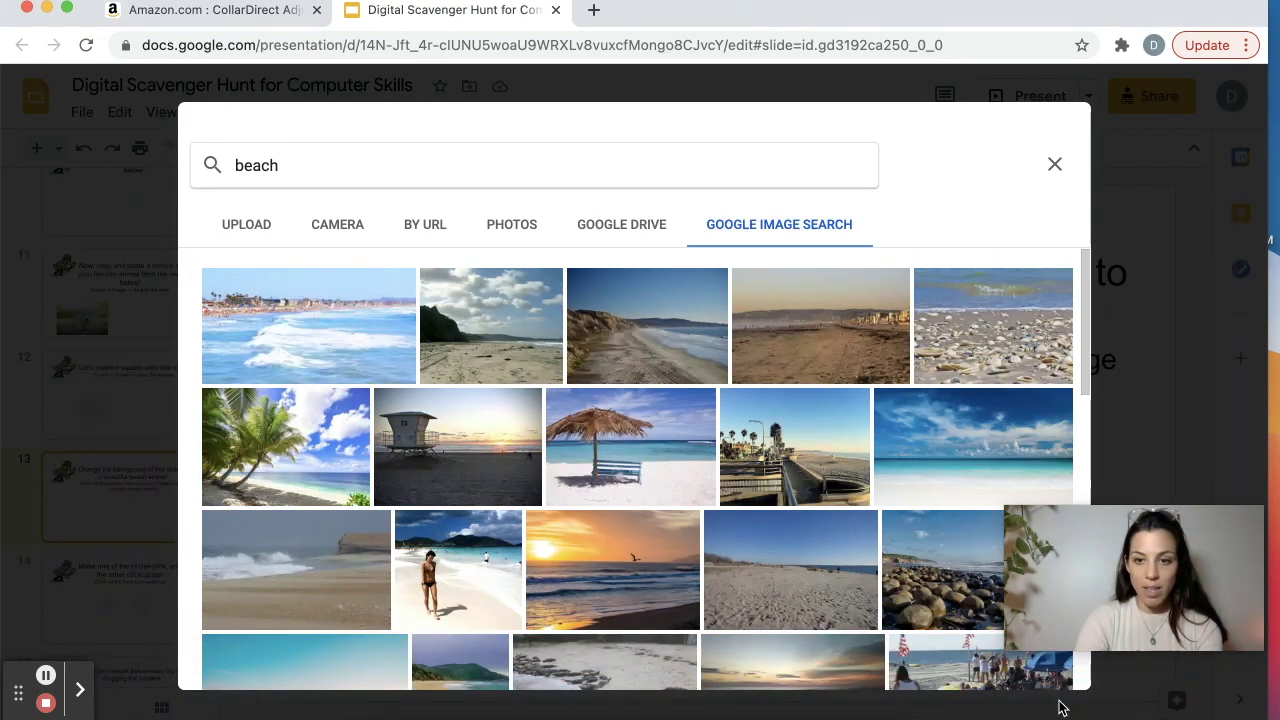
key(Escape)
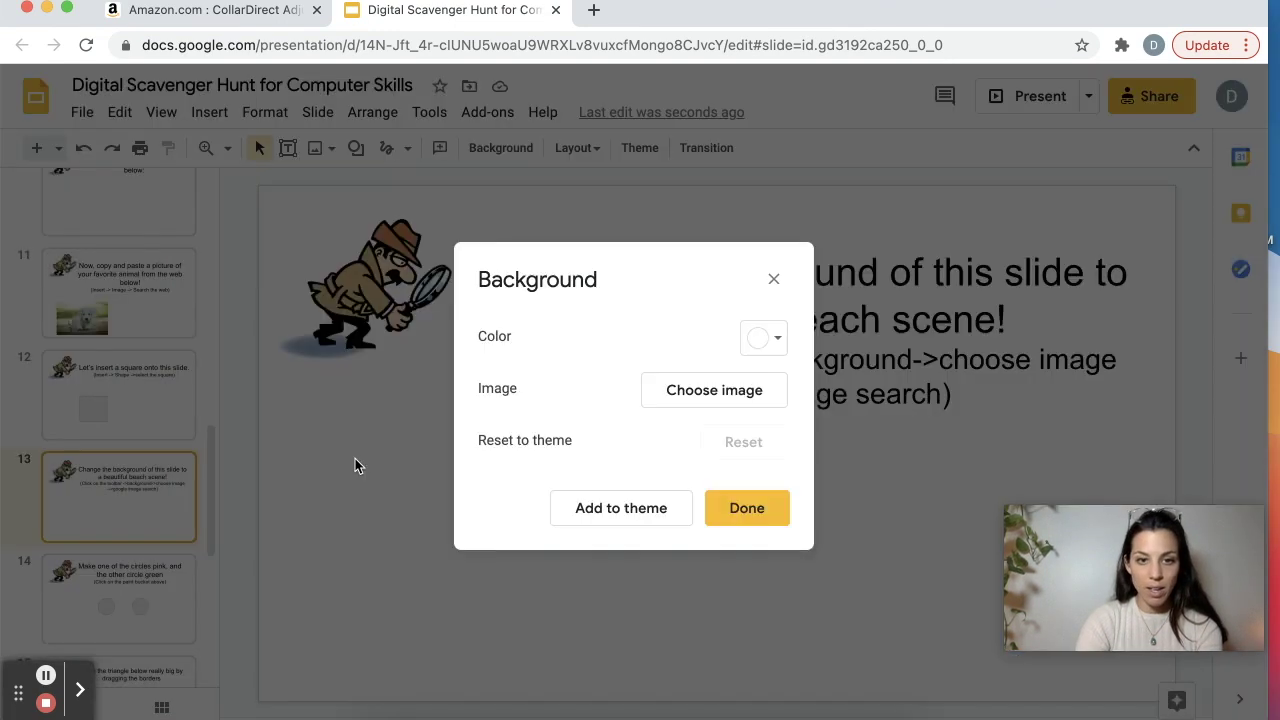
click(752, 505)
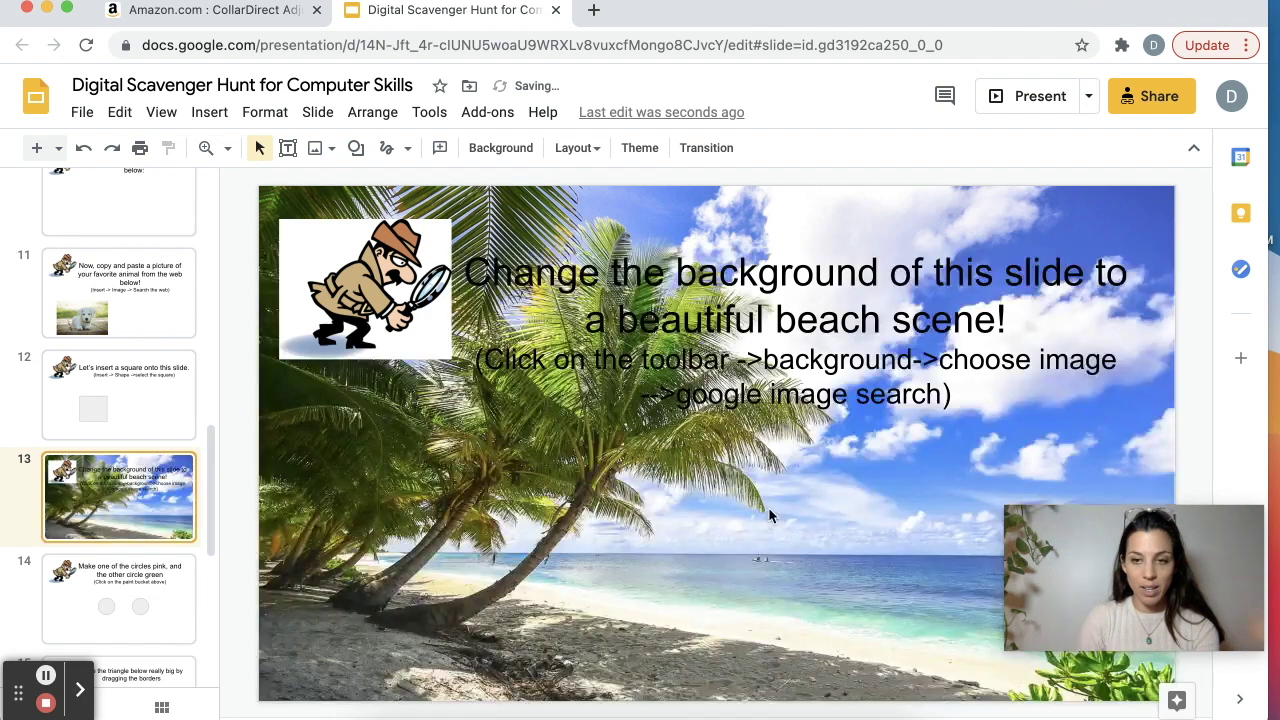
- On slide 14, select the right-hand circle and show its fill colours, then go to slide 15
scroll(766, 514, down, 2)
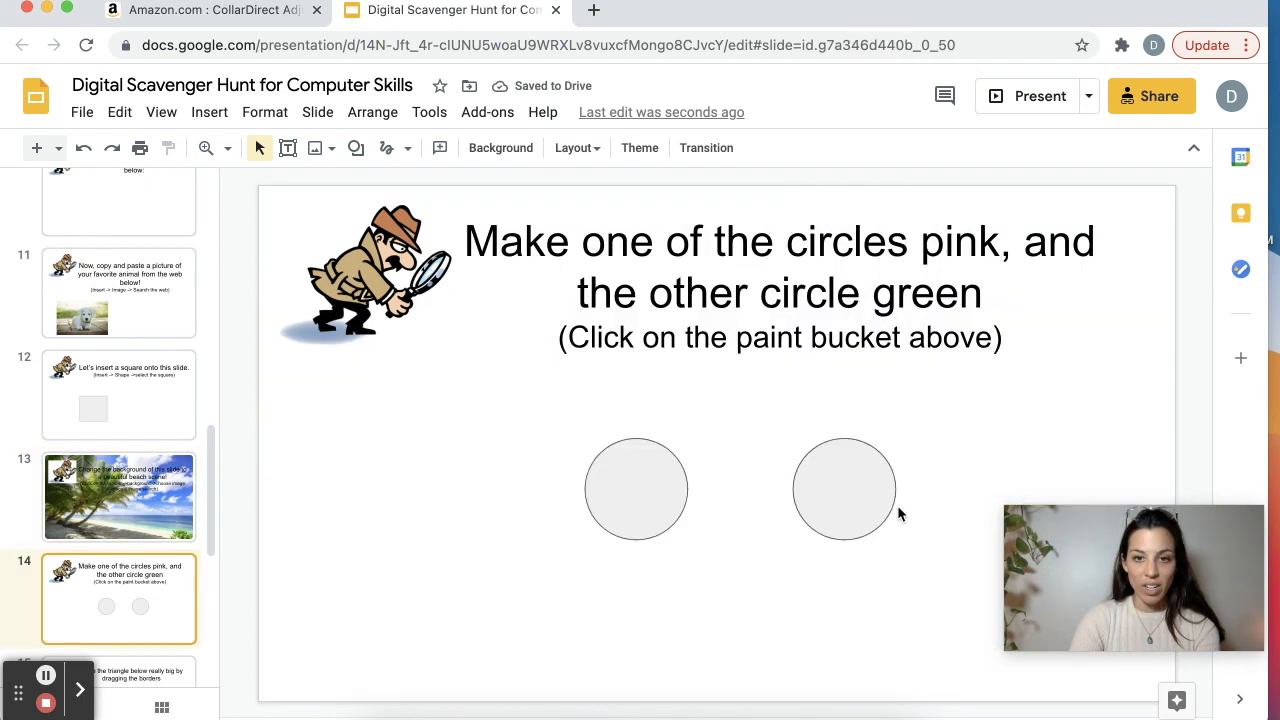
click(853, 498)
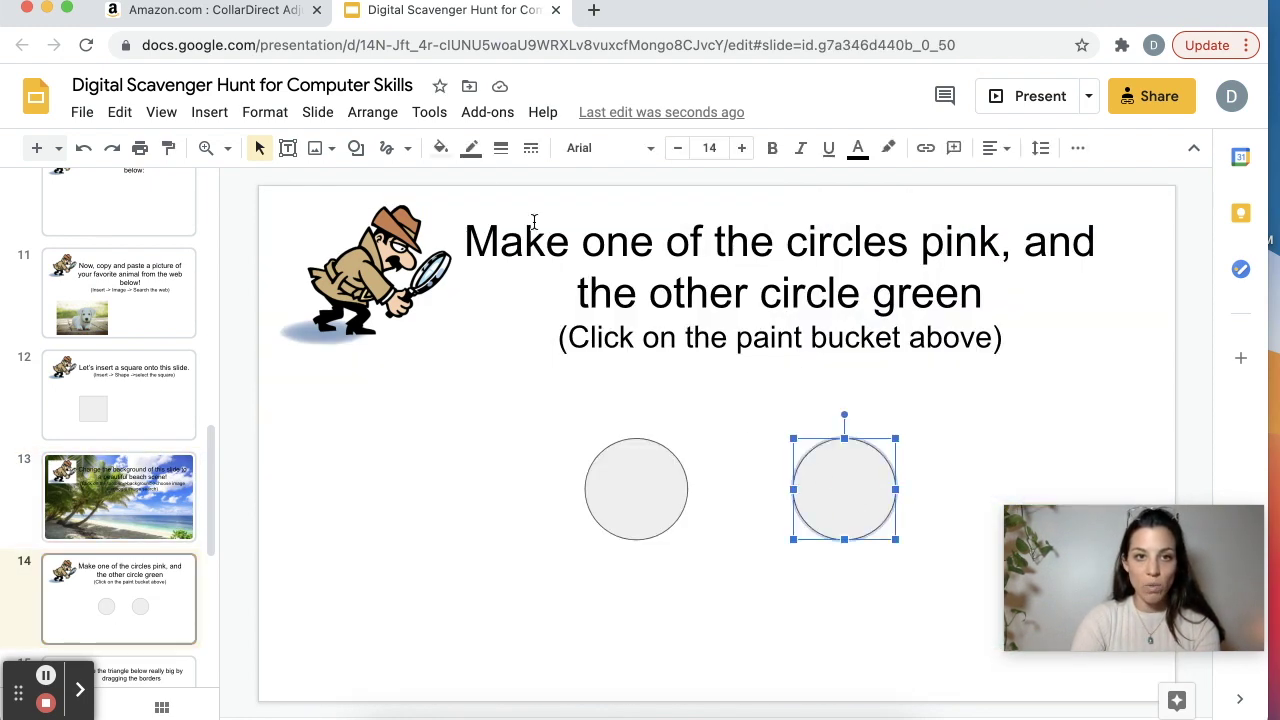
click(442, 152)
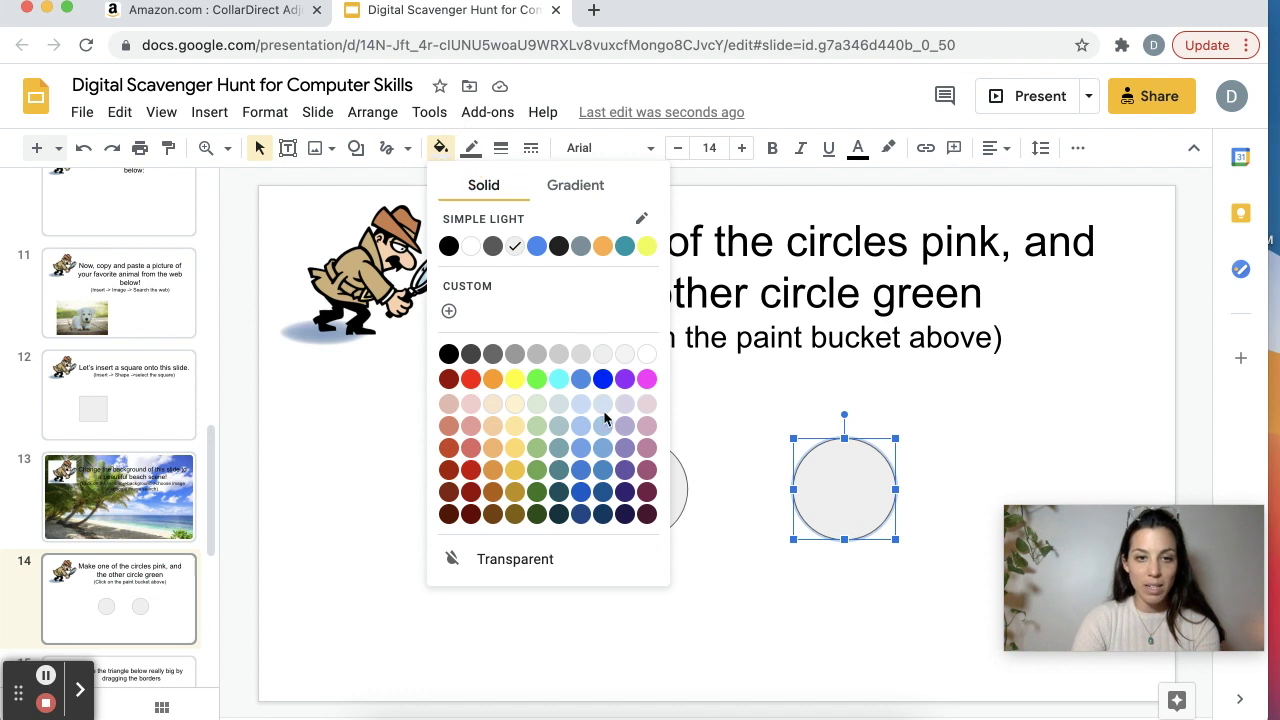
click(155, 577)
key(Down)
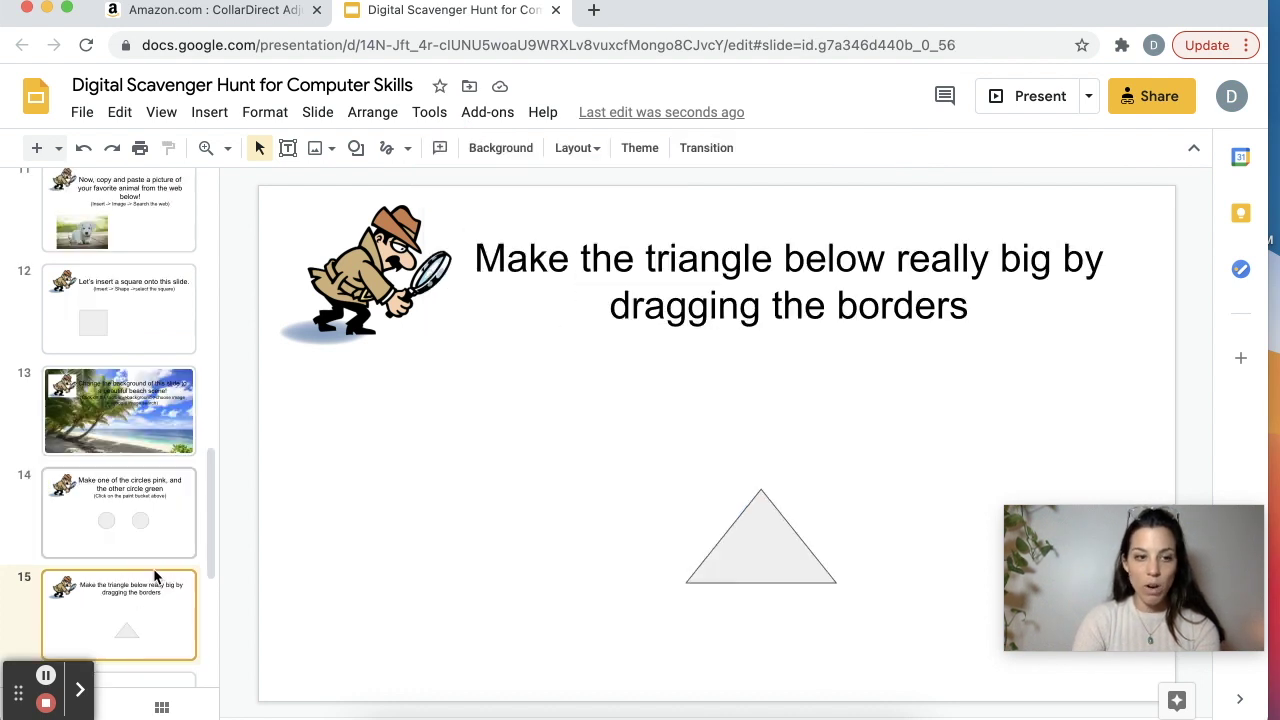
- Draw an M-shaped freehand scribble below slide 16's food prompt, then move to the next slide
scroll(155, 577, down, 2)
click(125, 592)
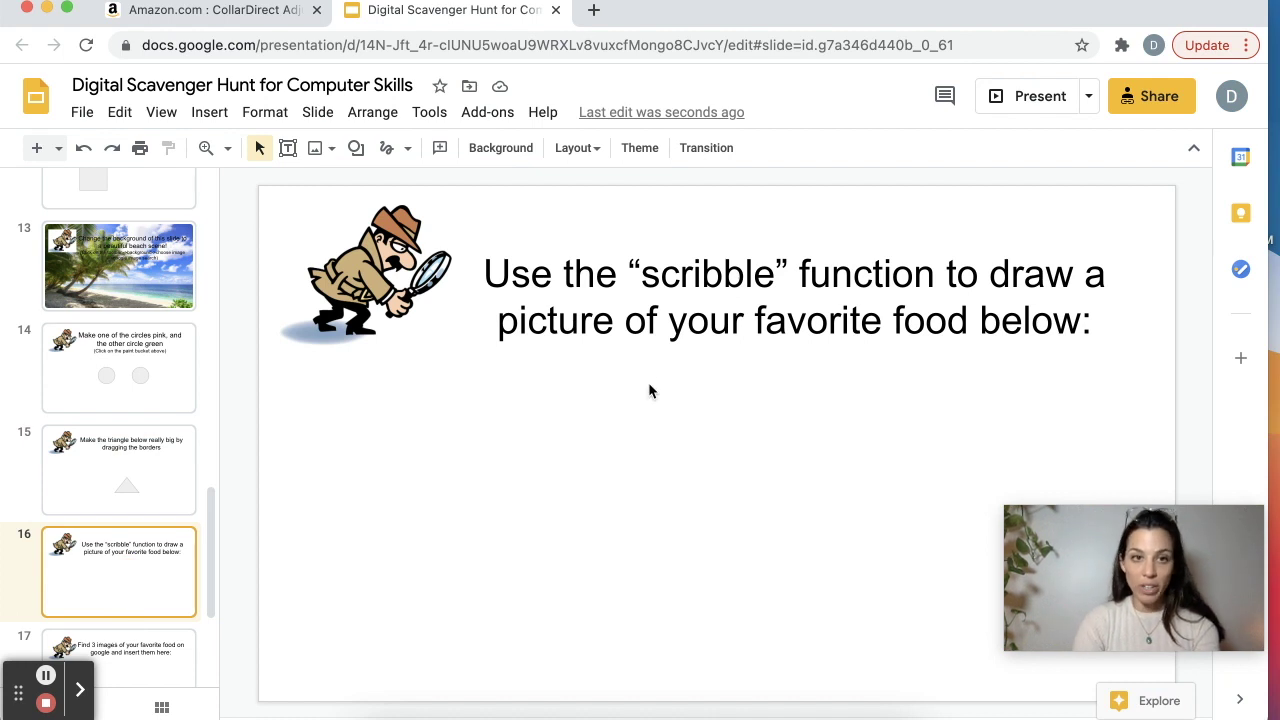
click(407, 150)
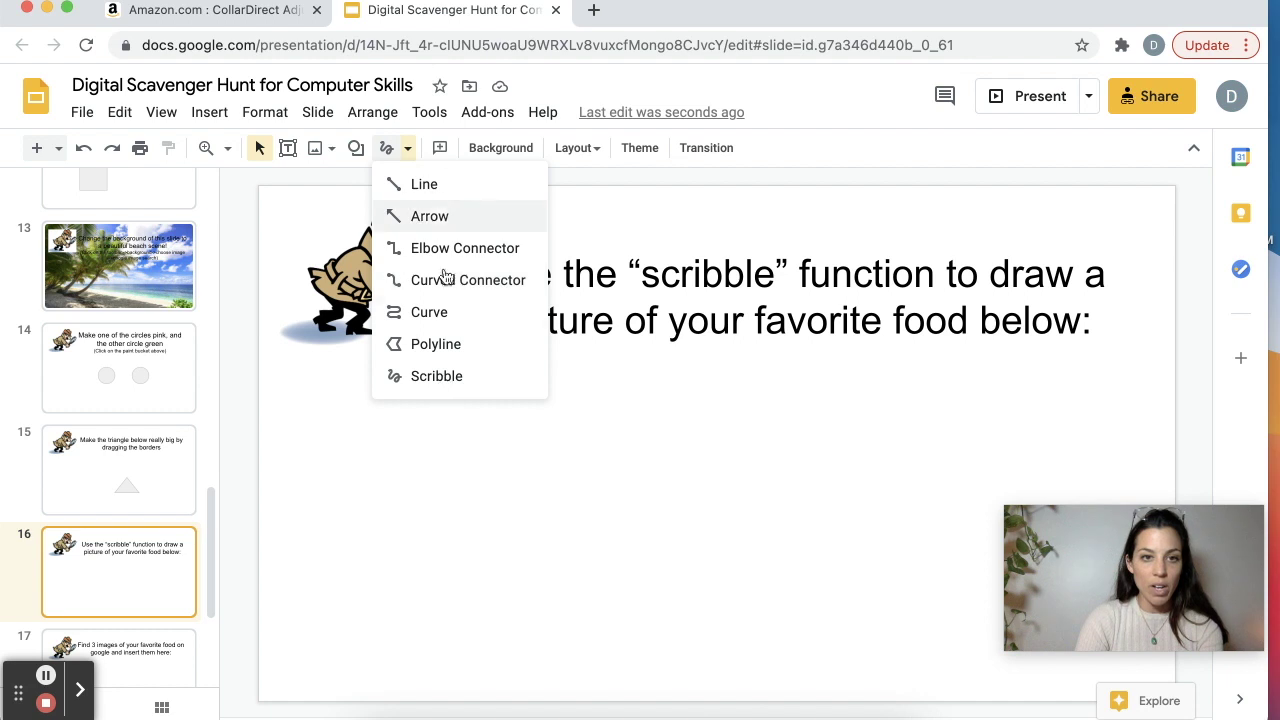
click(449, 378)
mouse_move(437, 545)
mouse_down()
mouse_move(492, 445)
mouse_move(586, 560)
mouse_move(763, 503)
mouse_up()
scroll(124, 438, down, 3)
click(124, 438)
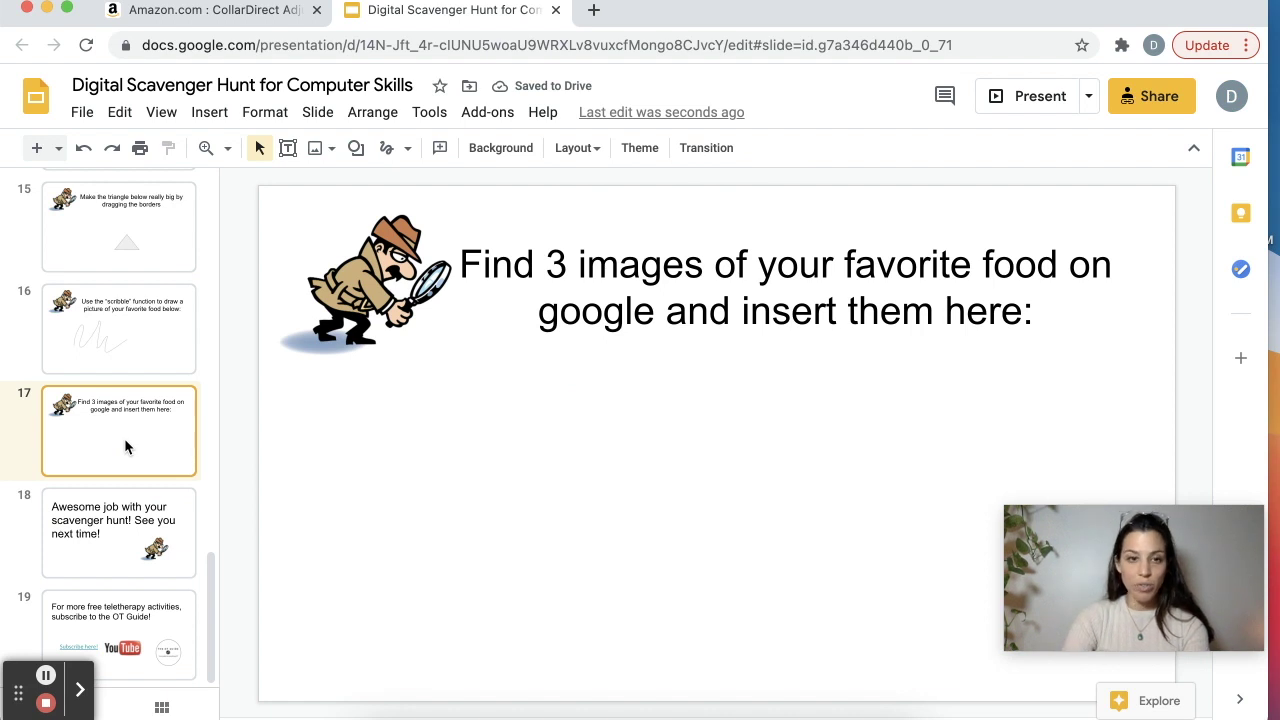
key(Down)
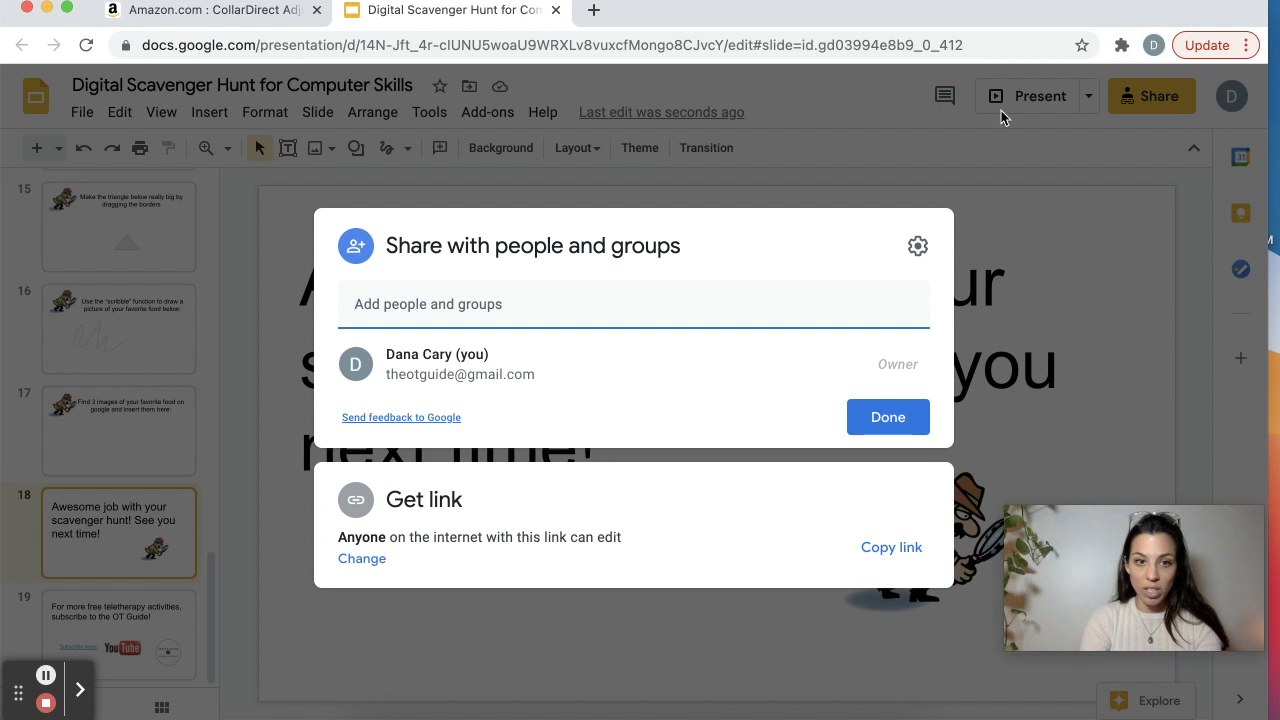
- Copy the deck's shareable link, which lets anyone edit, and close the sharing dialog
click(1151, 96)
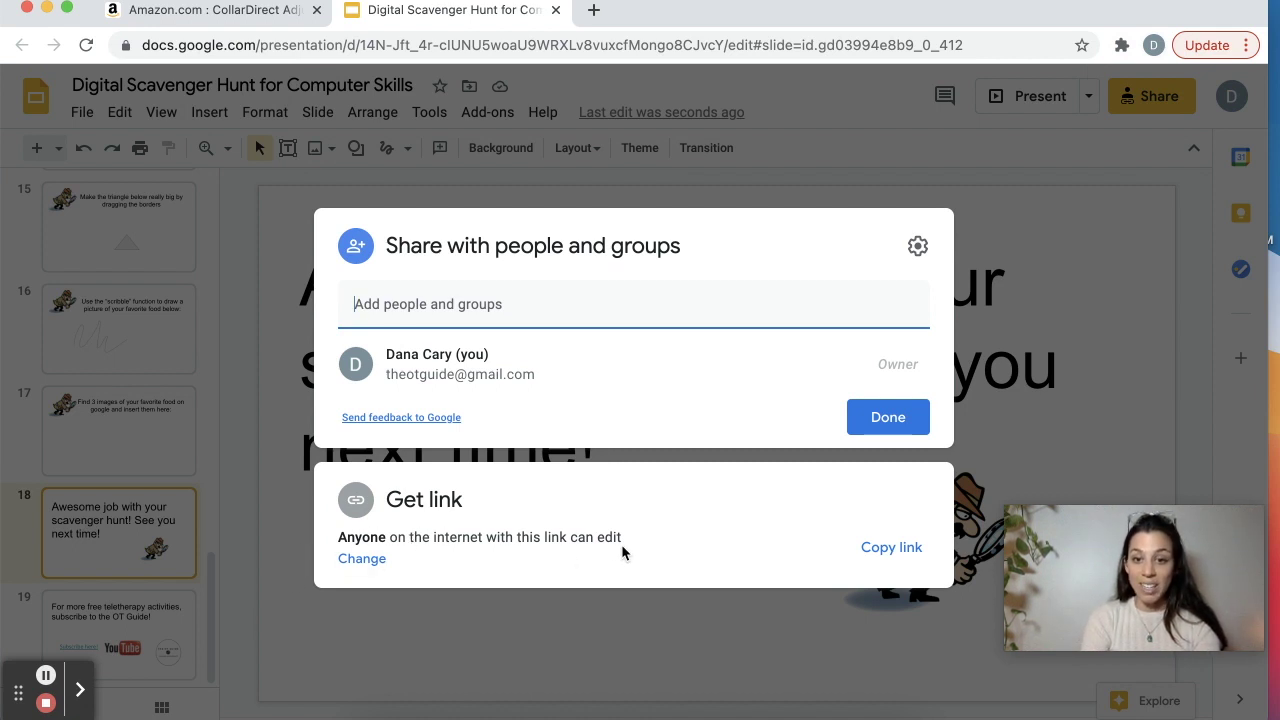
click(909, 550)
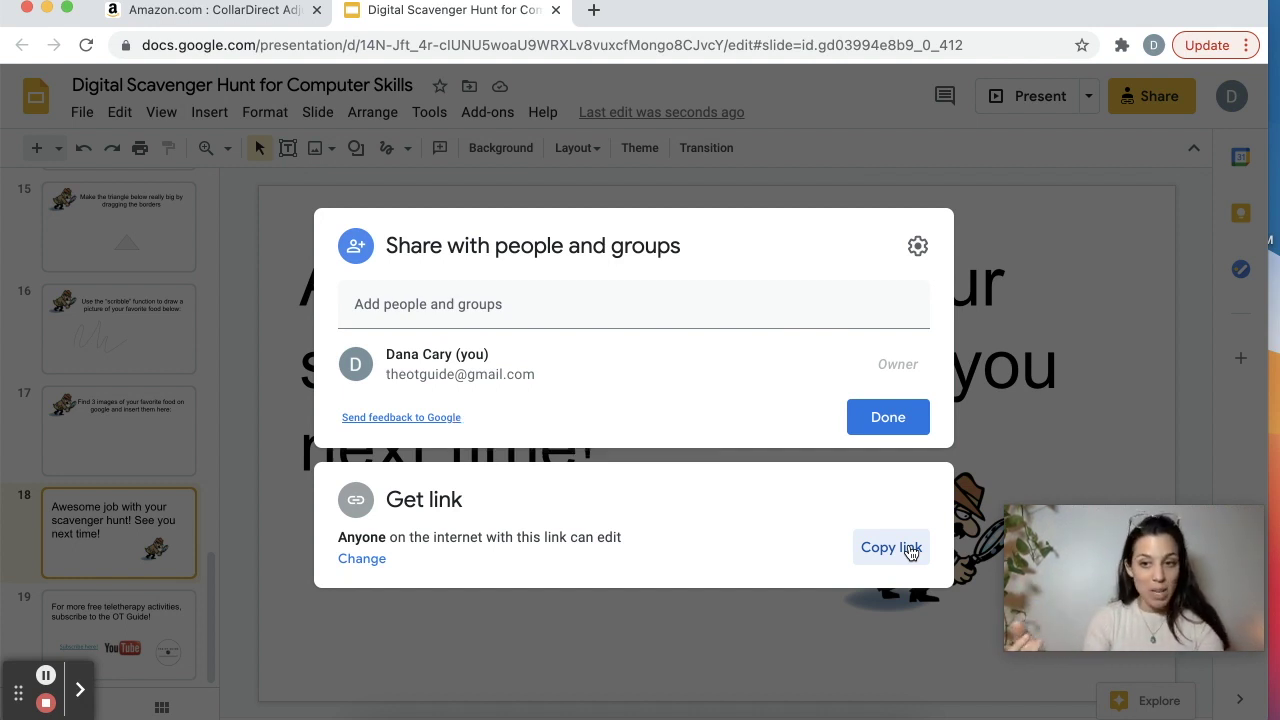
click(1043, 409)
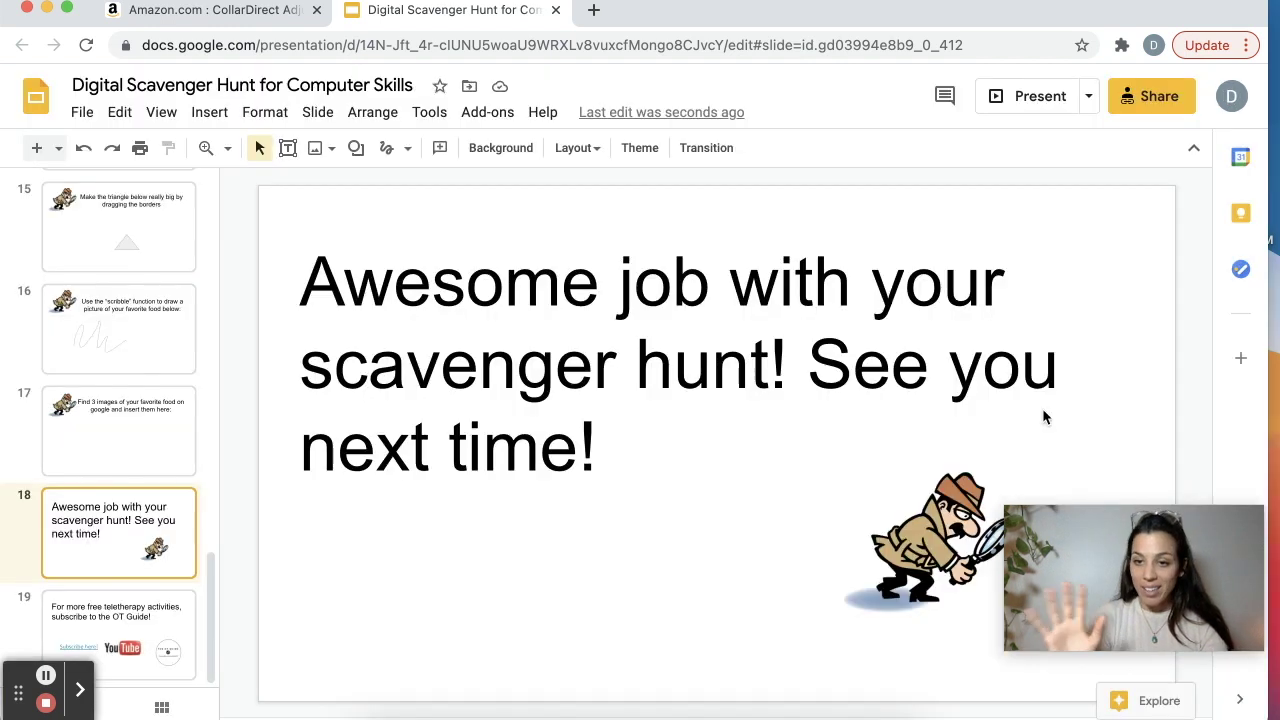